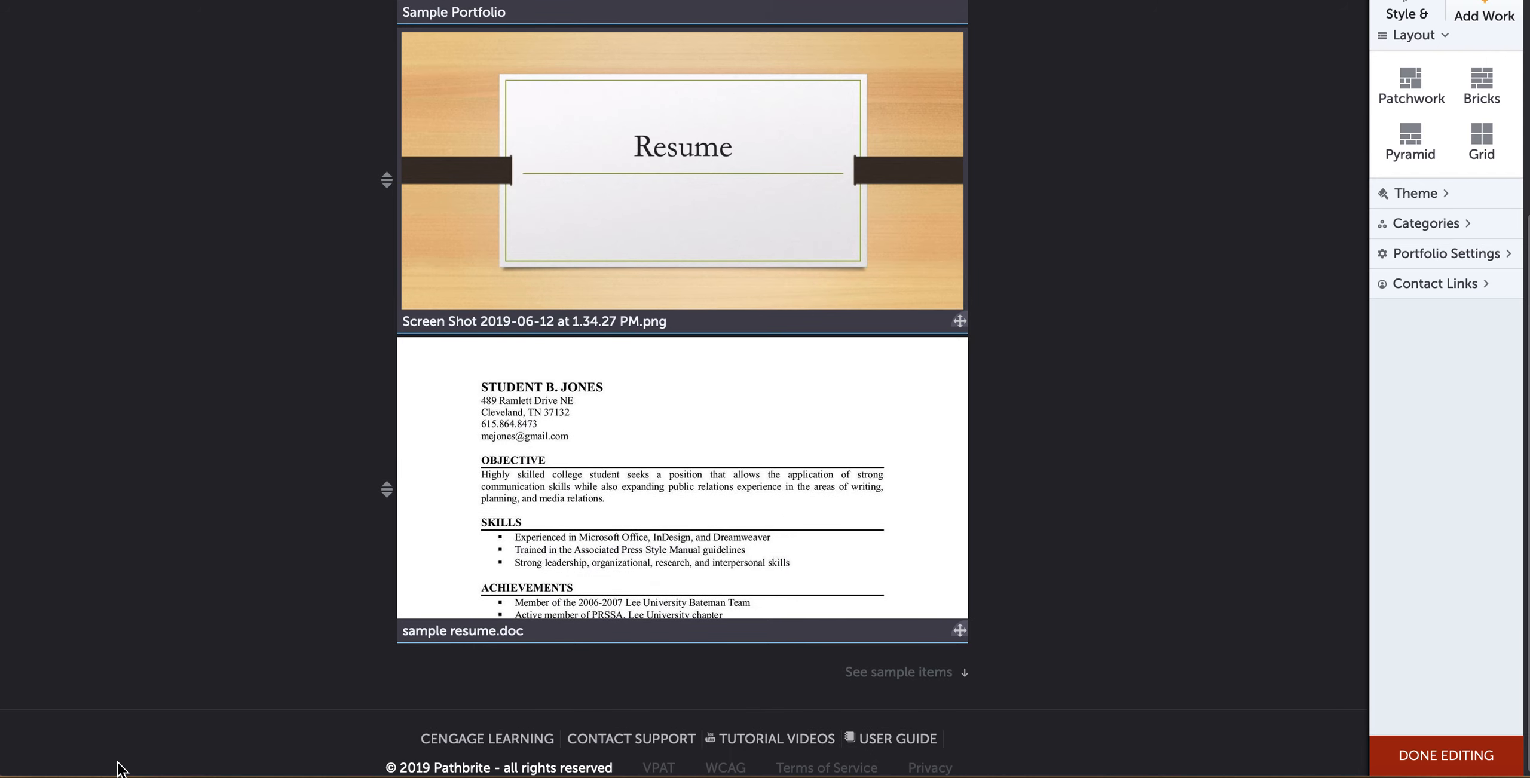
# Add the Cover Letter title slide, Screen Shot 2019-06-12 at 1.34.37 PM, from Finder's recent files to the portfolio
pyautogui.click(24, 774)
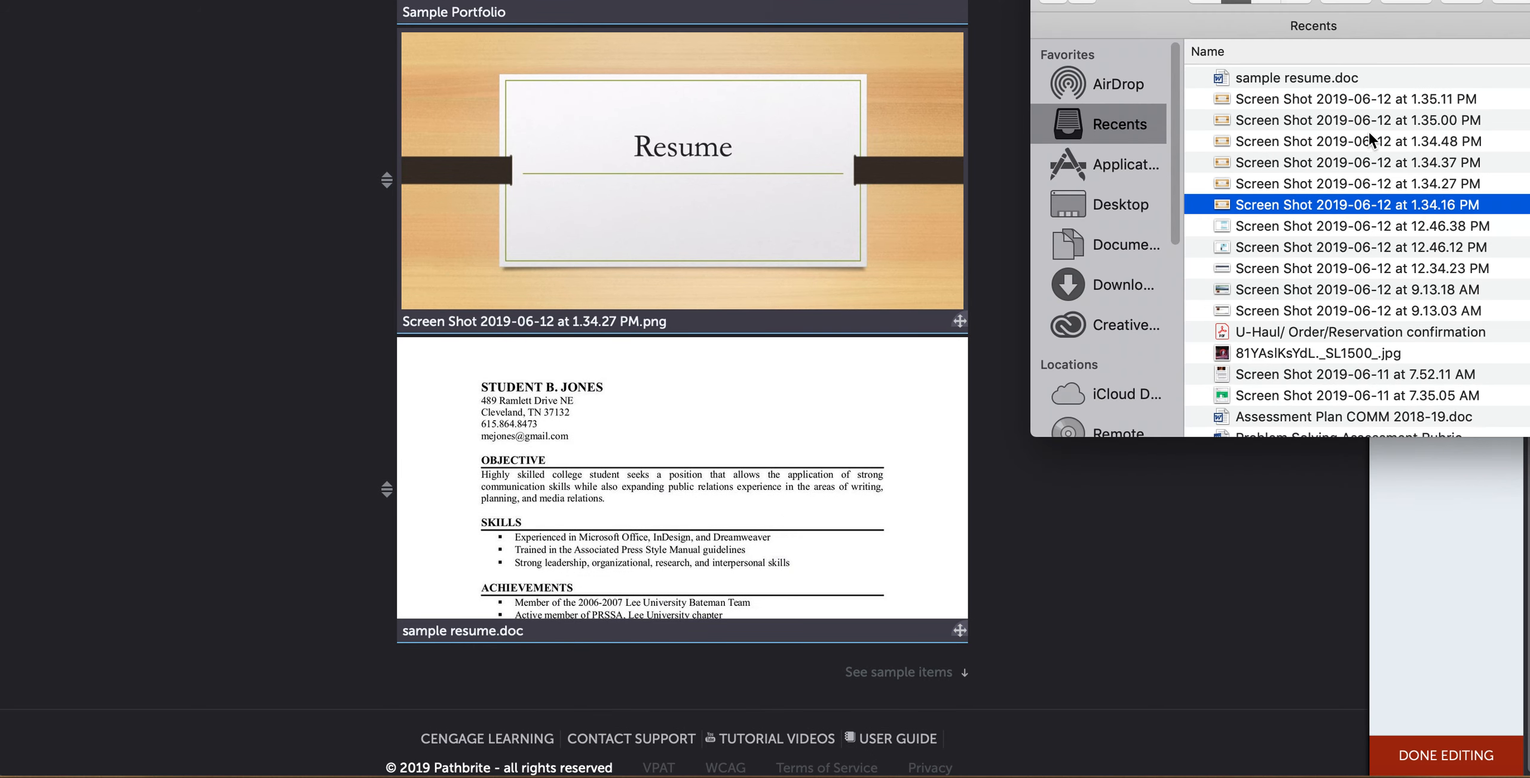
pyautogui.click(1269, 162)
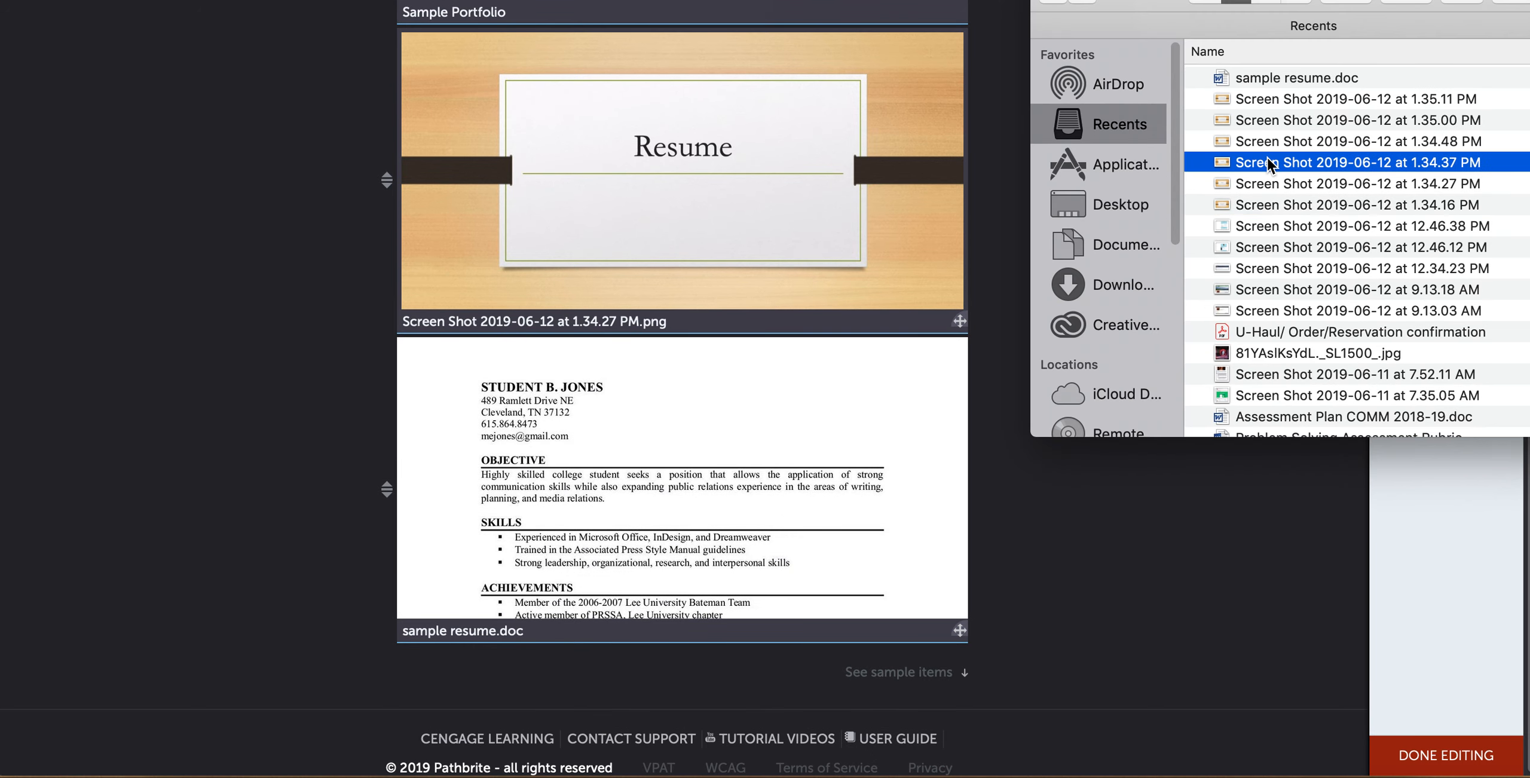
pyautogui.moveTo(1268, 162); pyautogui.dragTo(466, 677)
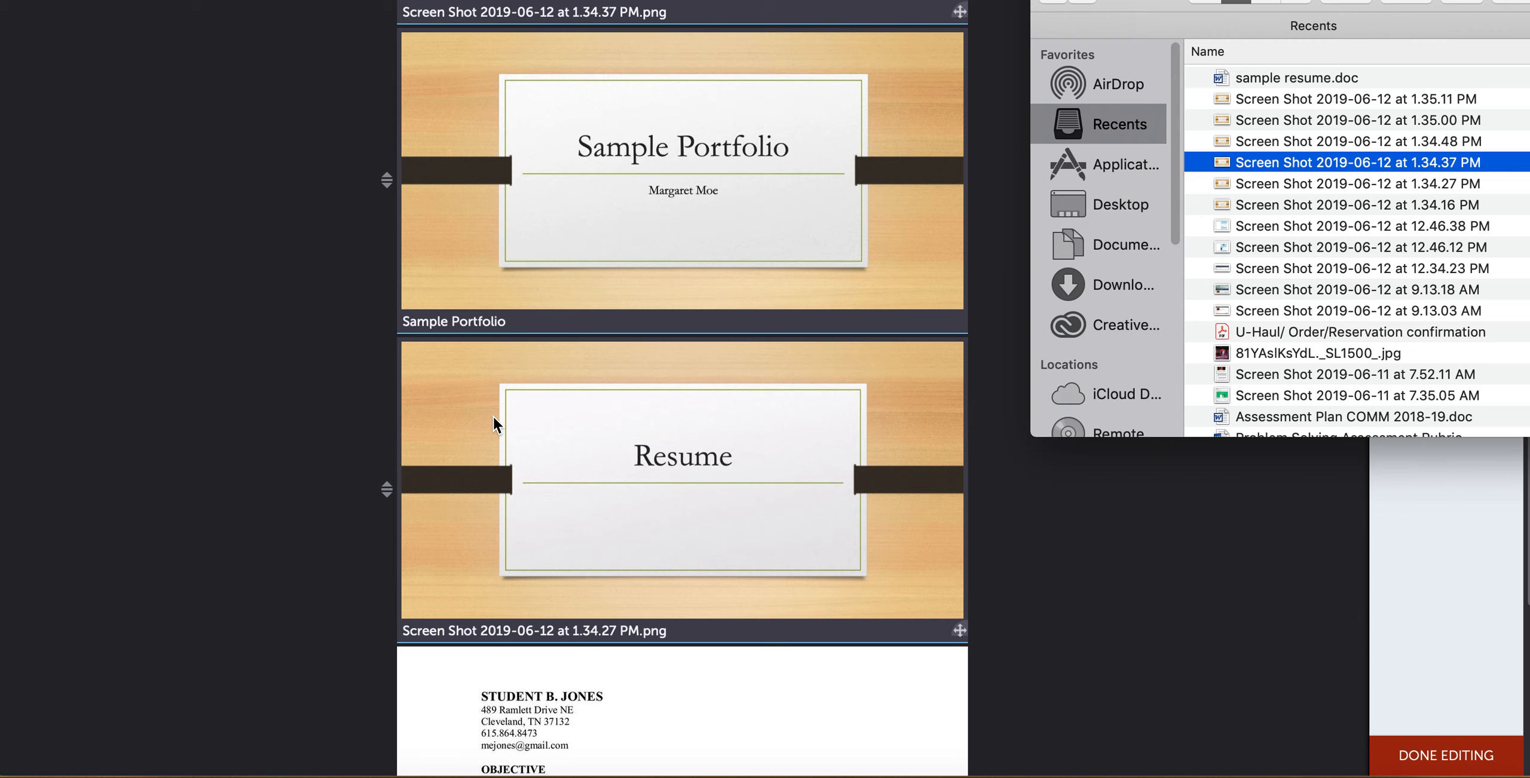
pyautogui.scroll(5, 493, 417)
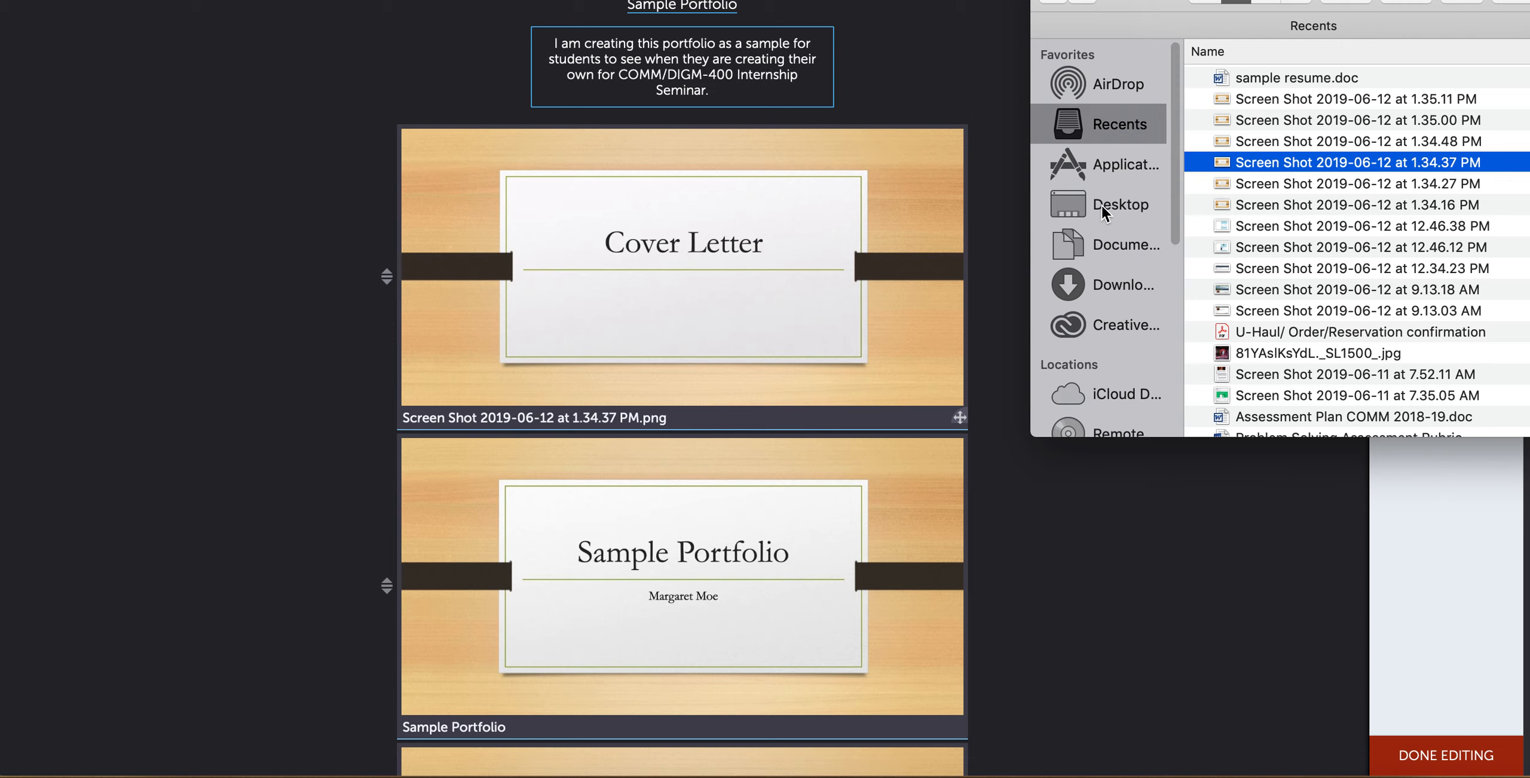
# Add the JTV cover letter PDF from the Downloads folder to the portfolio and minimize the Finder window
pyautogui.click(1124, 285)
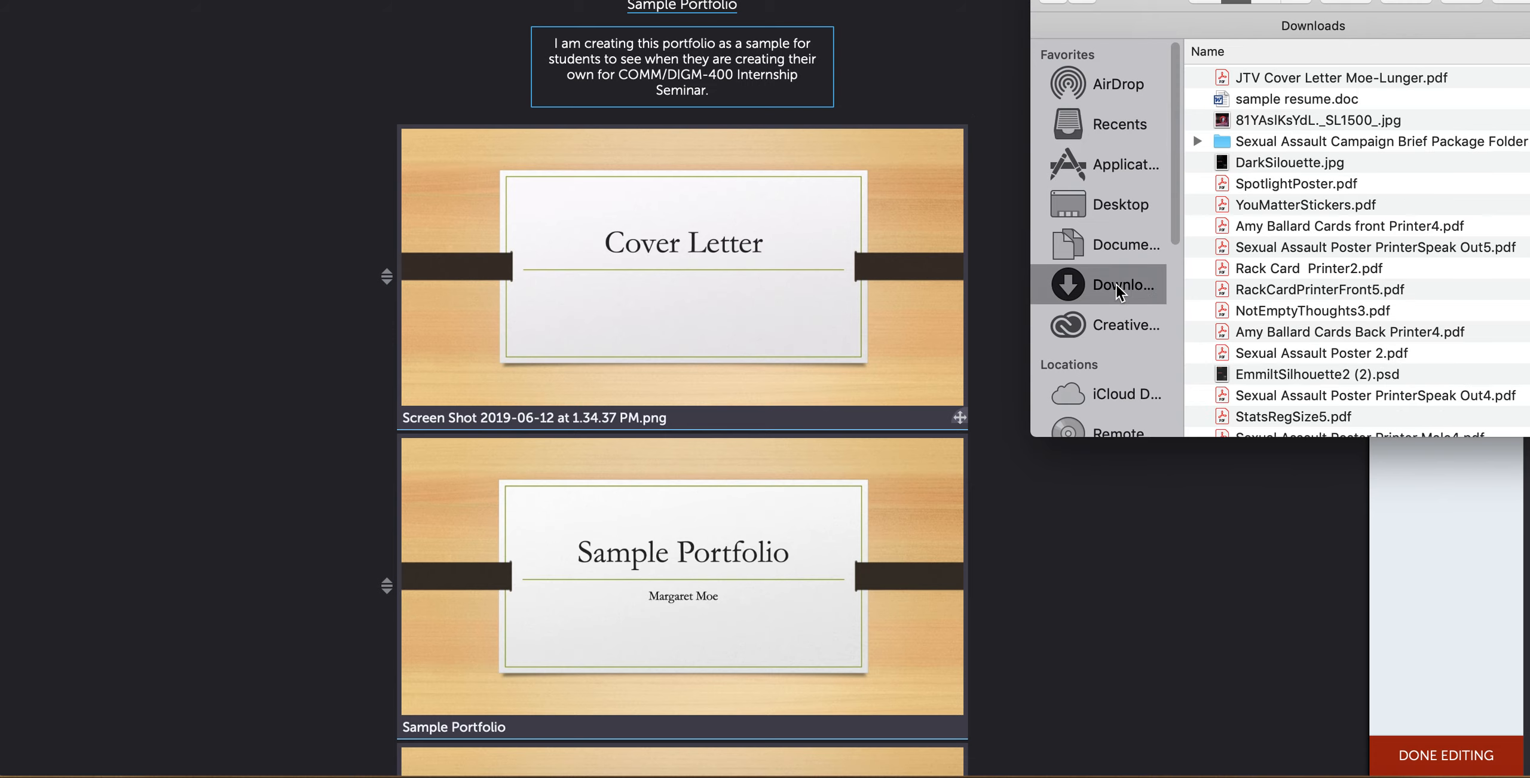
pyautogui.click(1283, 79)
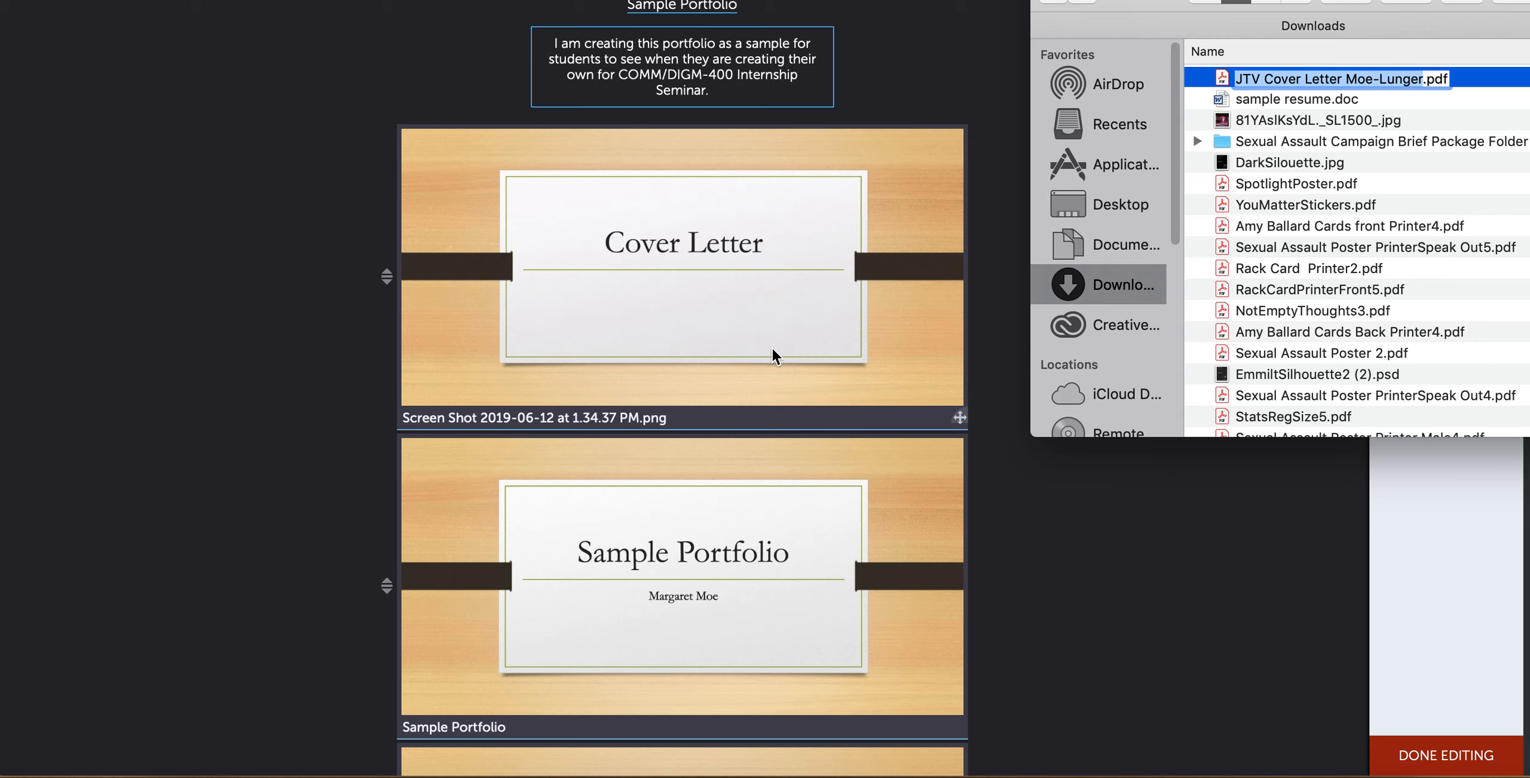
pyautogui.moveTo(1223, 83); pyautogui.dragTo(461, 639)
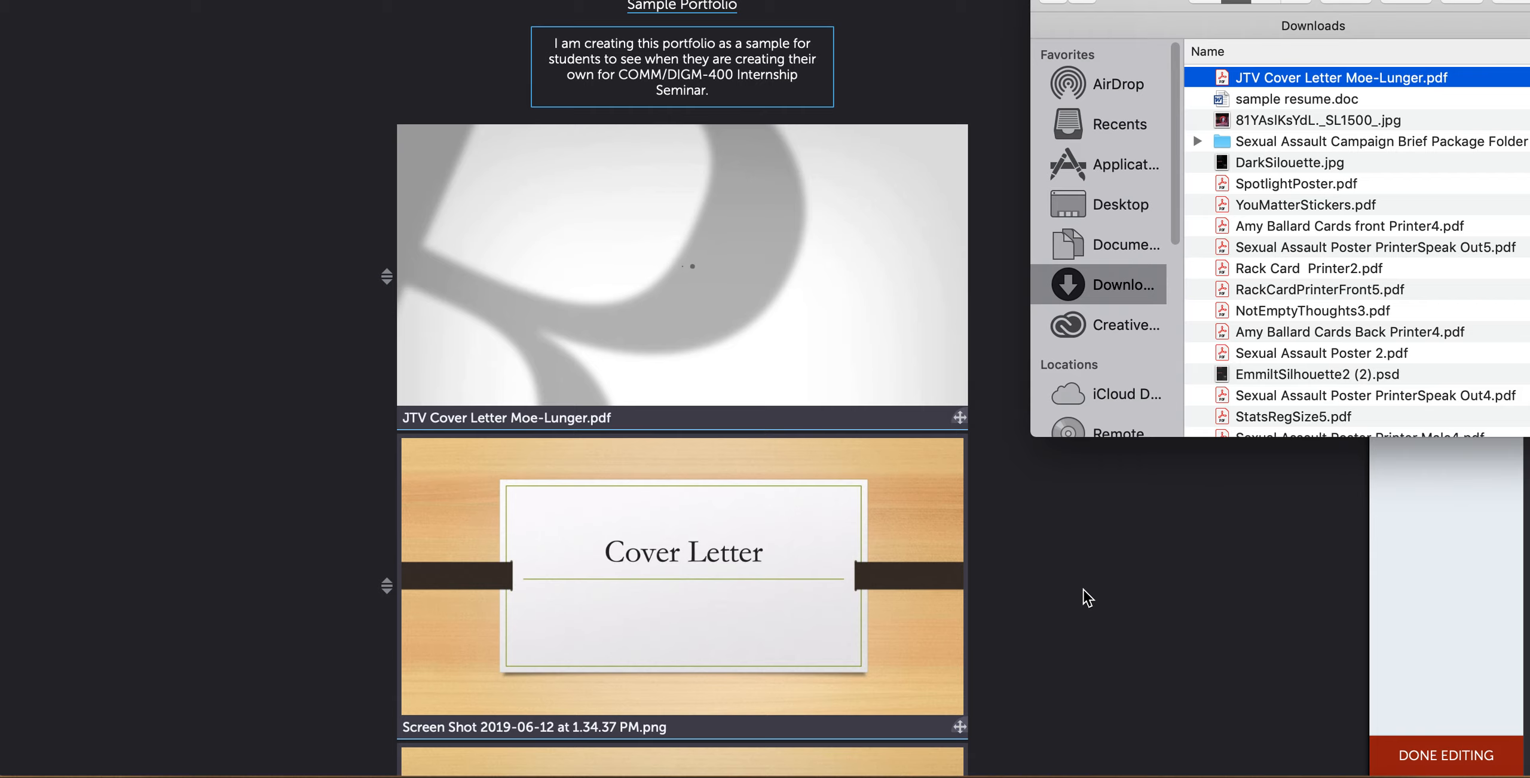
pyautogui.click(1067, 0)
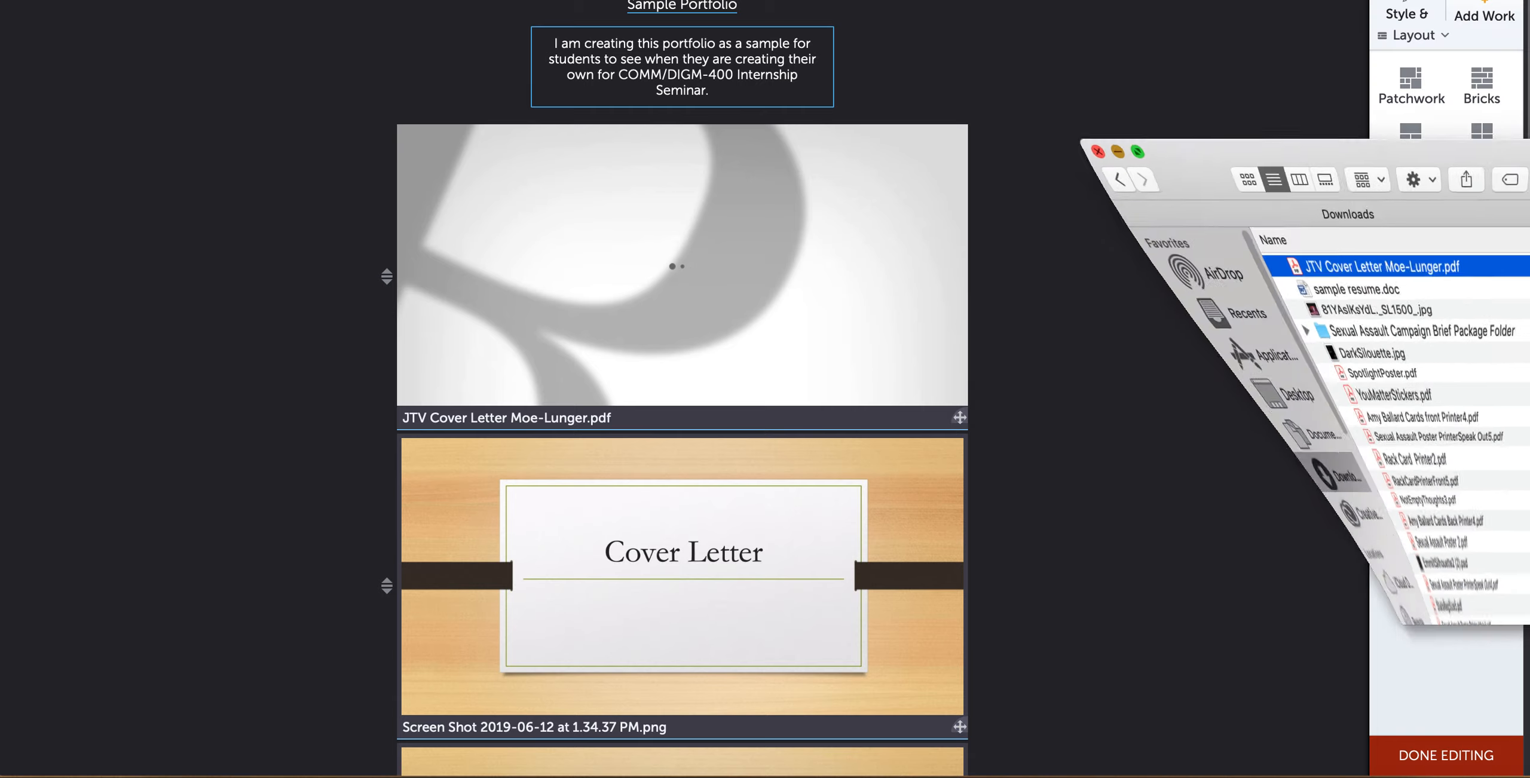
# Move the Cover Letter title slide directly below sample resume.doc in the portfolio
pyautogui.scroll(-2, 1057, 389)
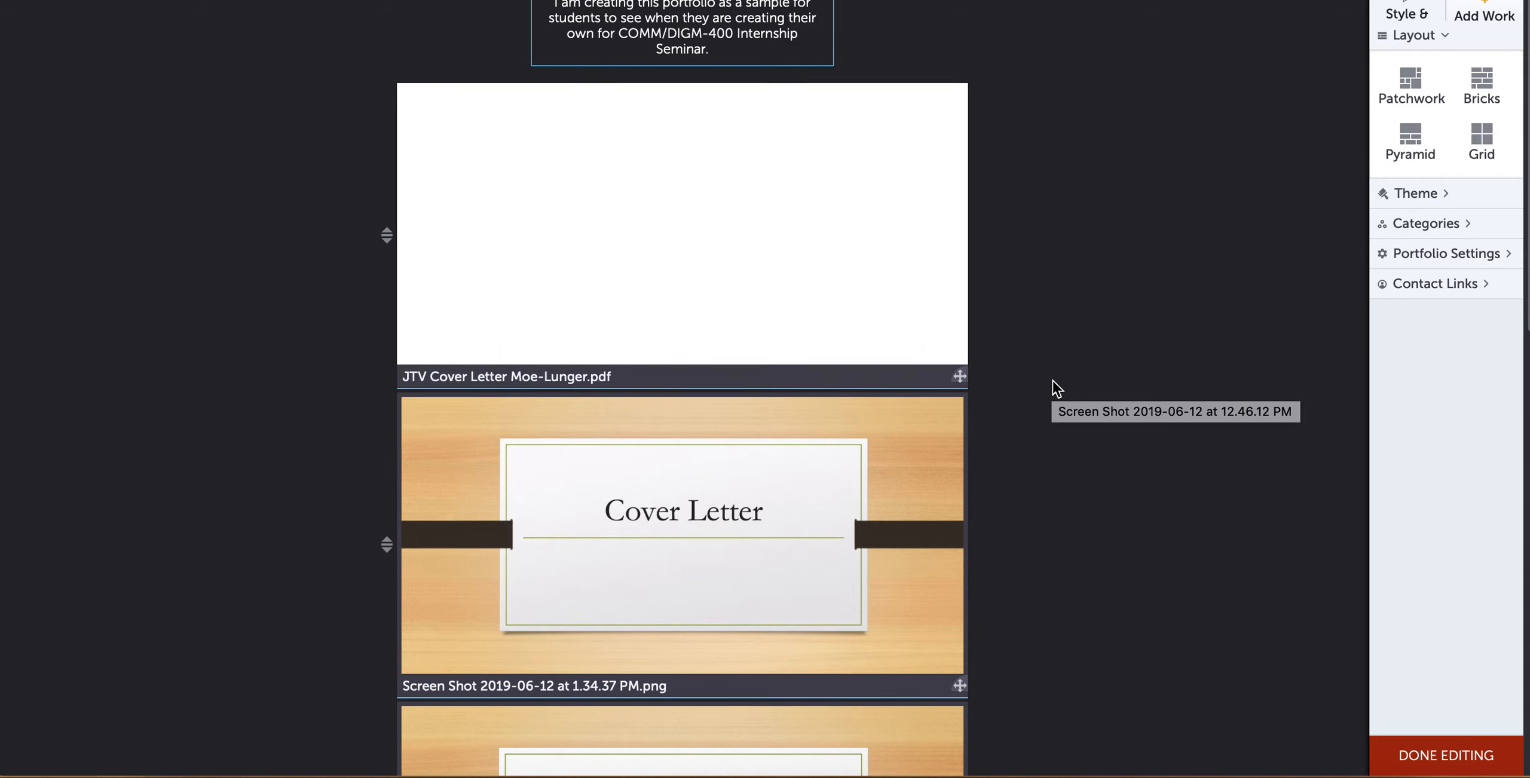
pyautogui.scroll(-4, 1056, 388)
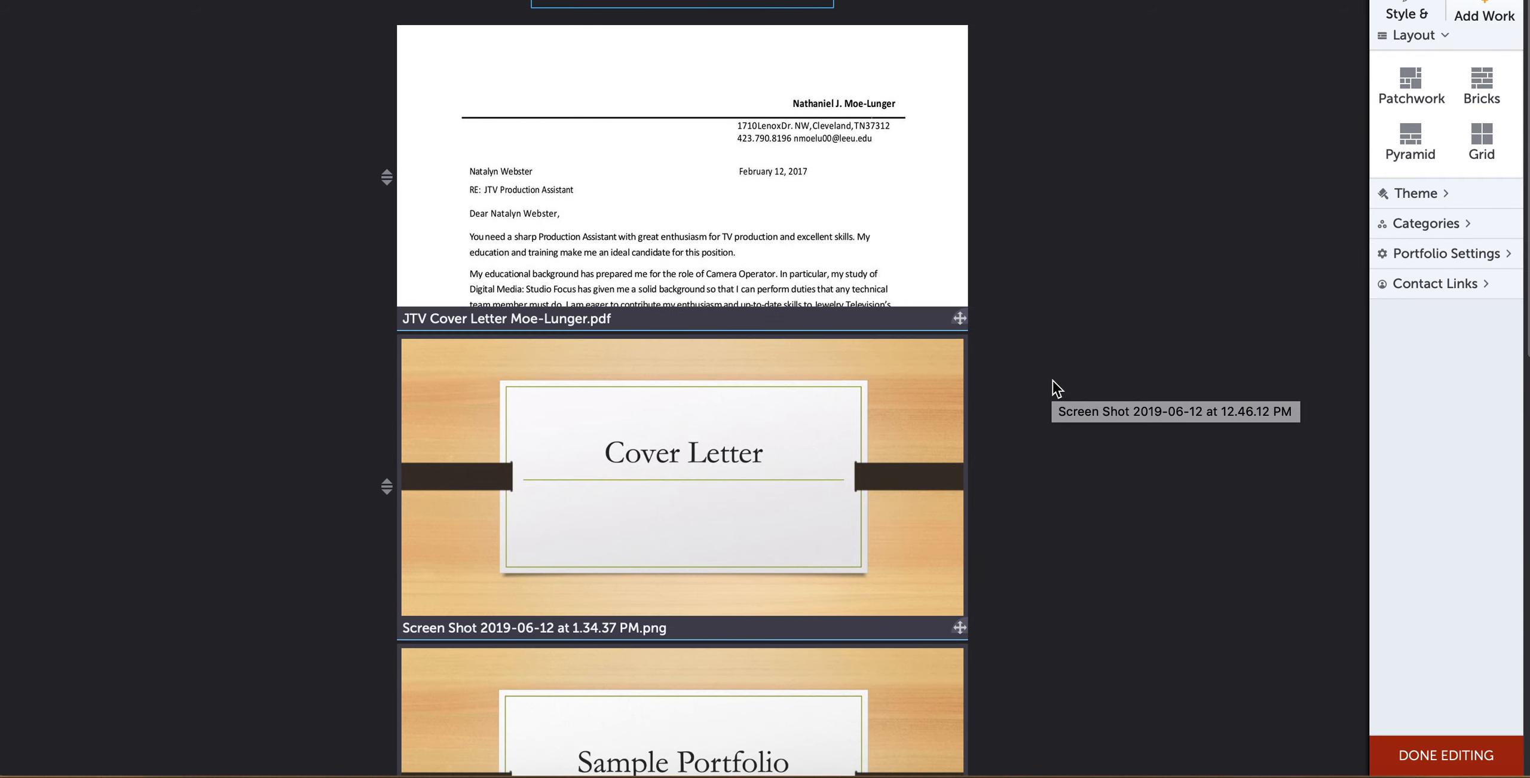
pyautogui.scroll(-5, 1057, 389)
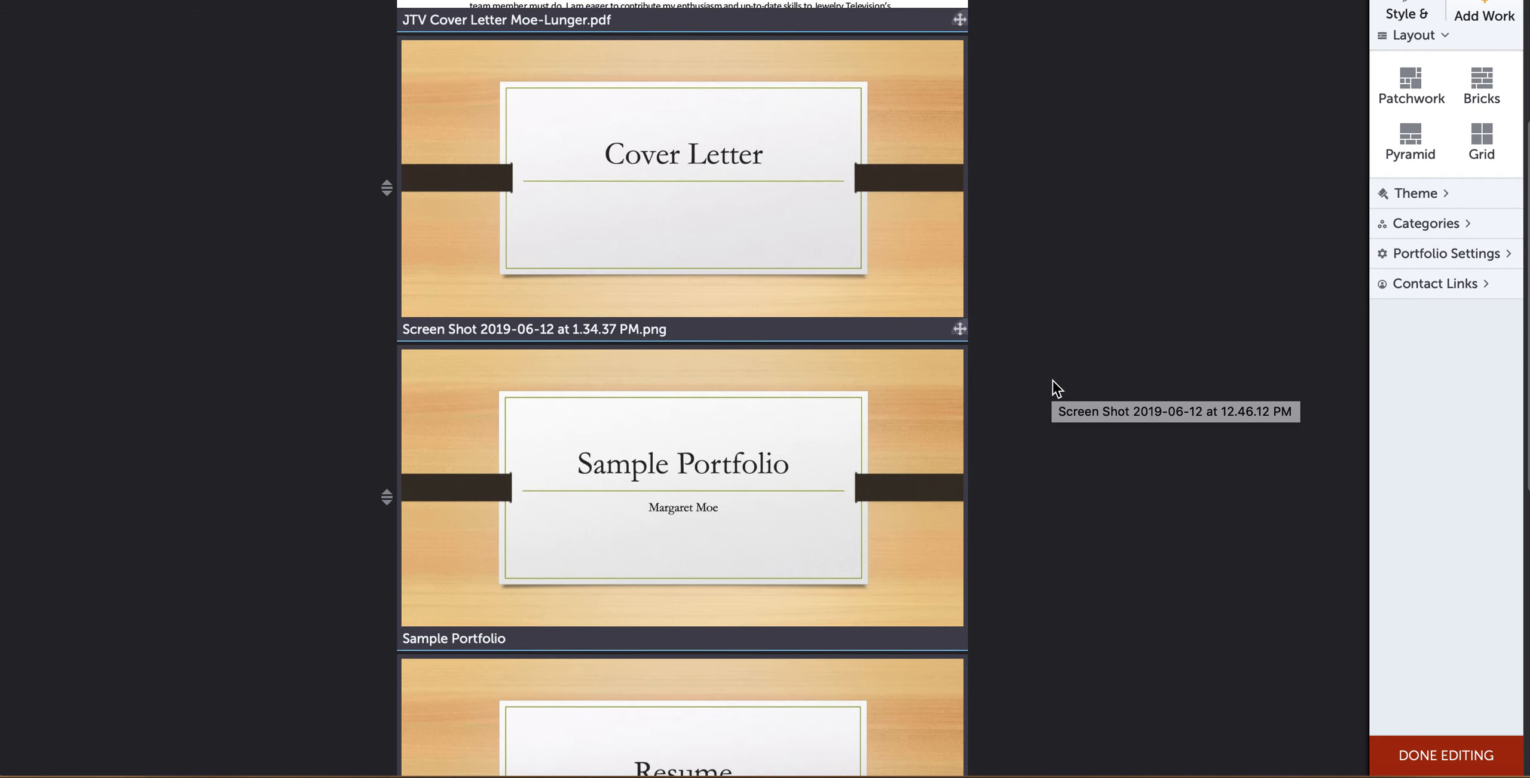
pyautogui.scroll(2, 1057, 389)
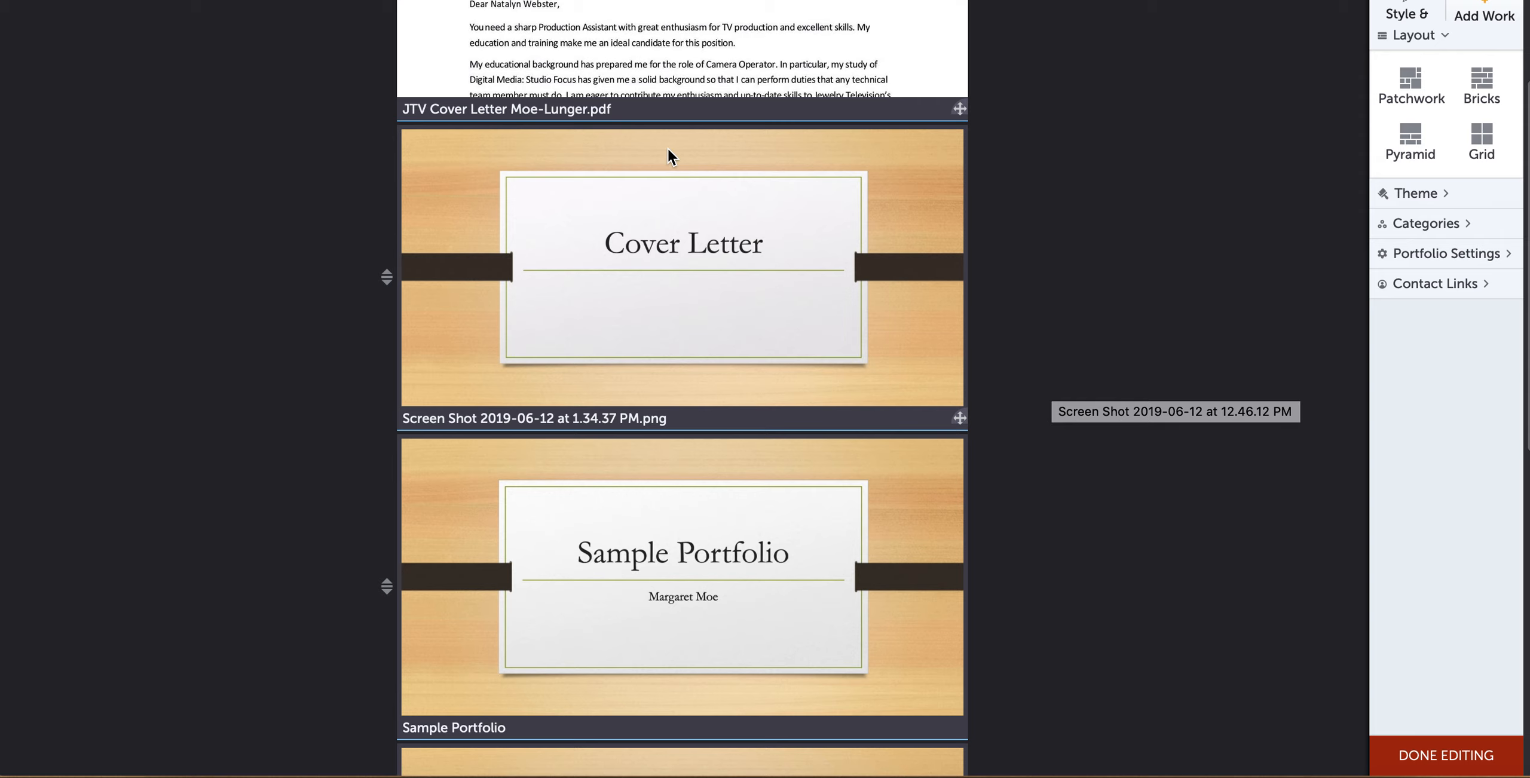
pyautogui.scroll(-5, 667, 147)
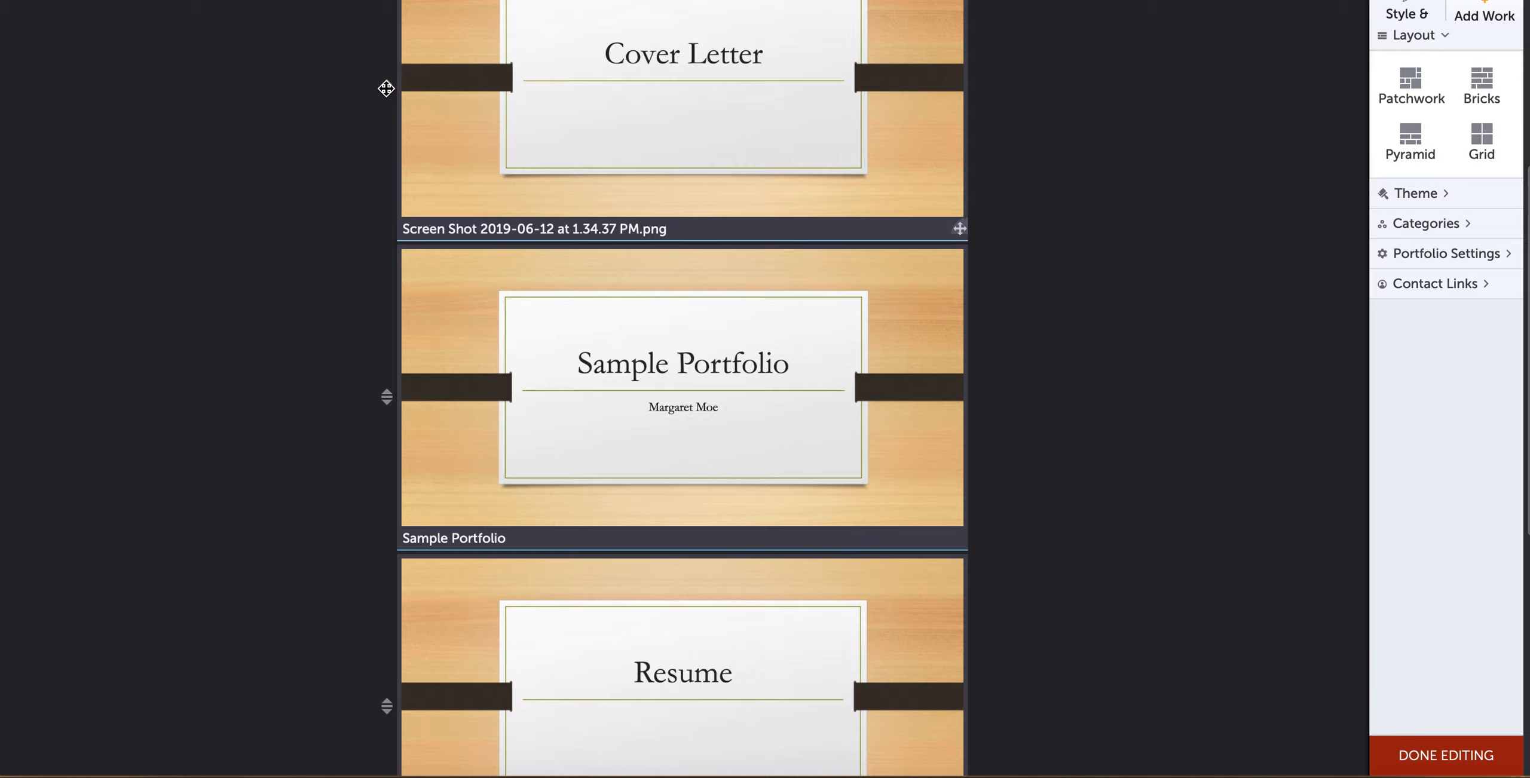
pyautogui.moveTo(387, 88); pyautogui.dragTo(378, 644)
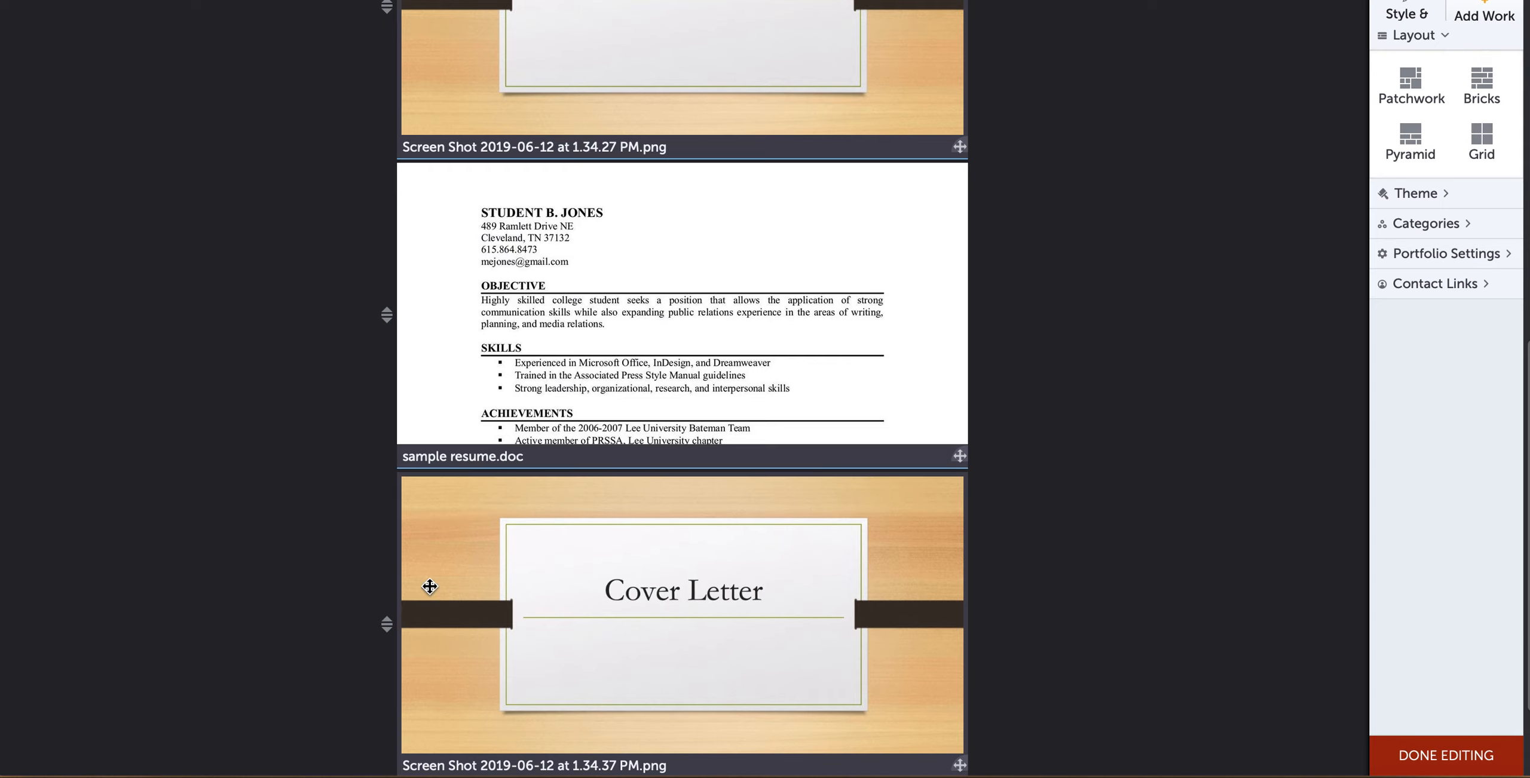
# Move the JTV cover letter PDF directly below the Cover Letter title slide
pyautogui.scroll(10, 406, 418)
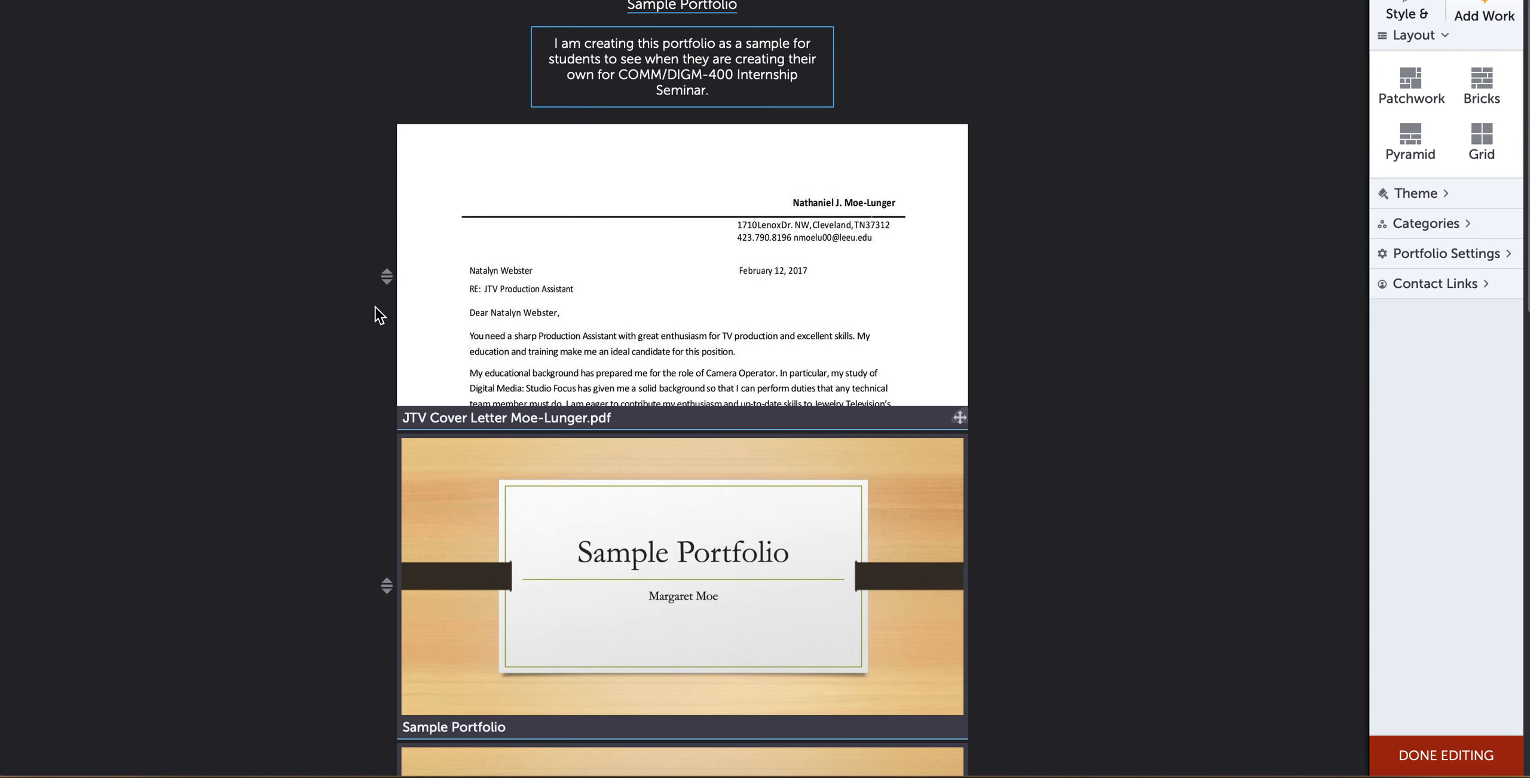
pyautogui.moveTo(386, 276); pyautogui.dragTo(441, 730)
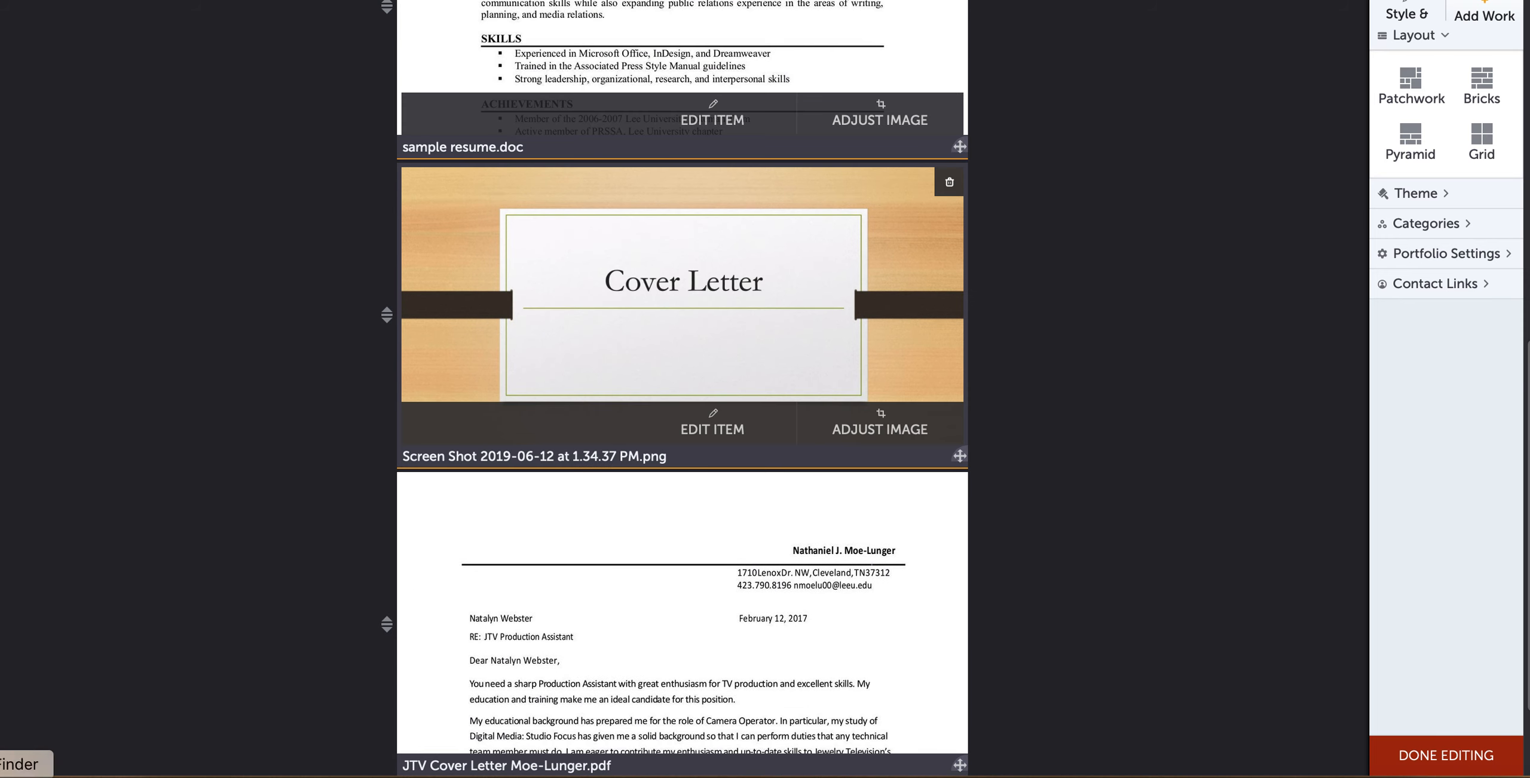
pyautogui.scroll(2, 1301, 153)
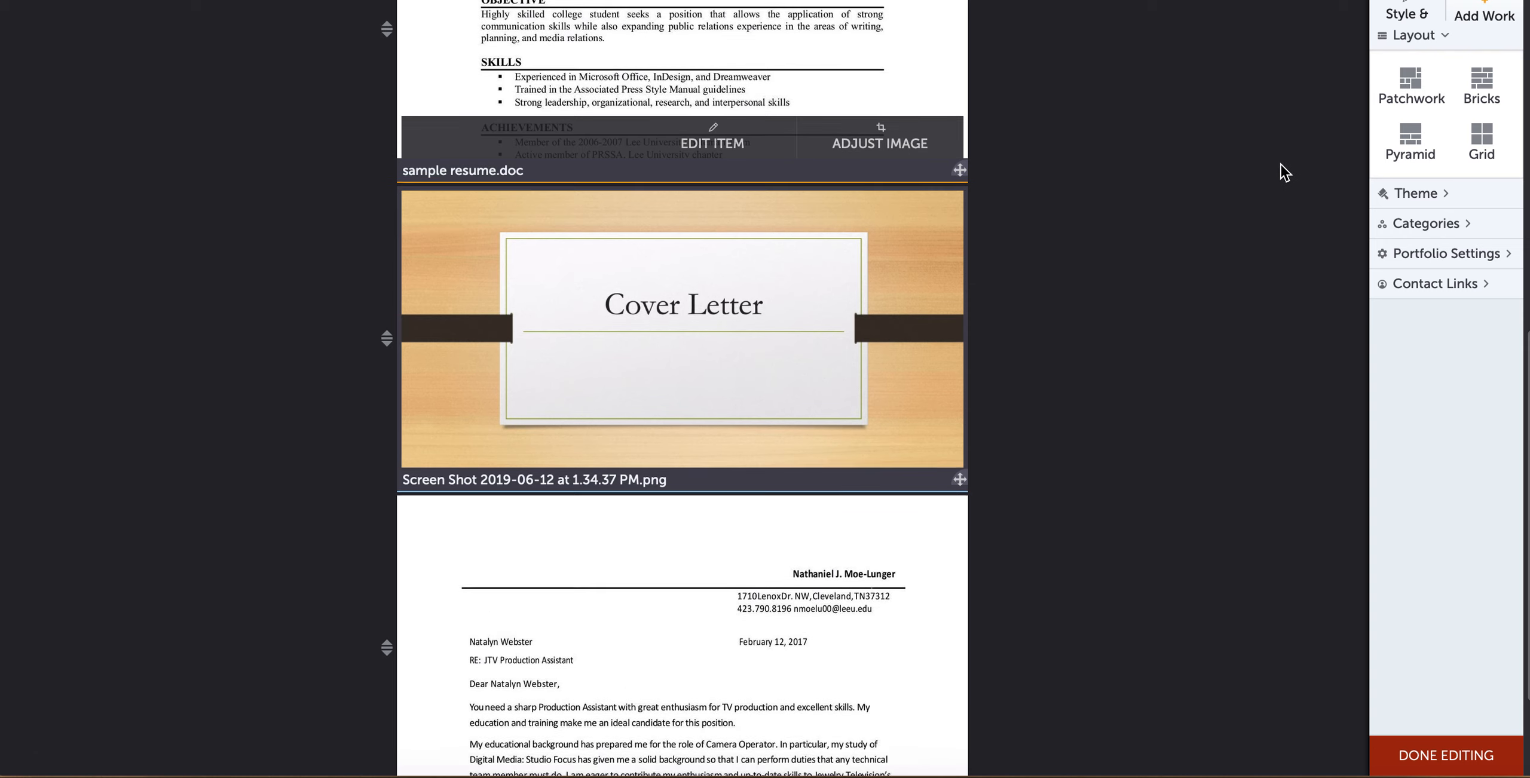
# Add the Logo Design Samples title slide, Screen Shot 2019-06-12 at 1.35.00 PM, from Finder's recent files to the portfolio
pyautogui.click(23, 776)
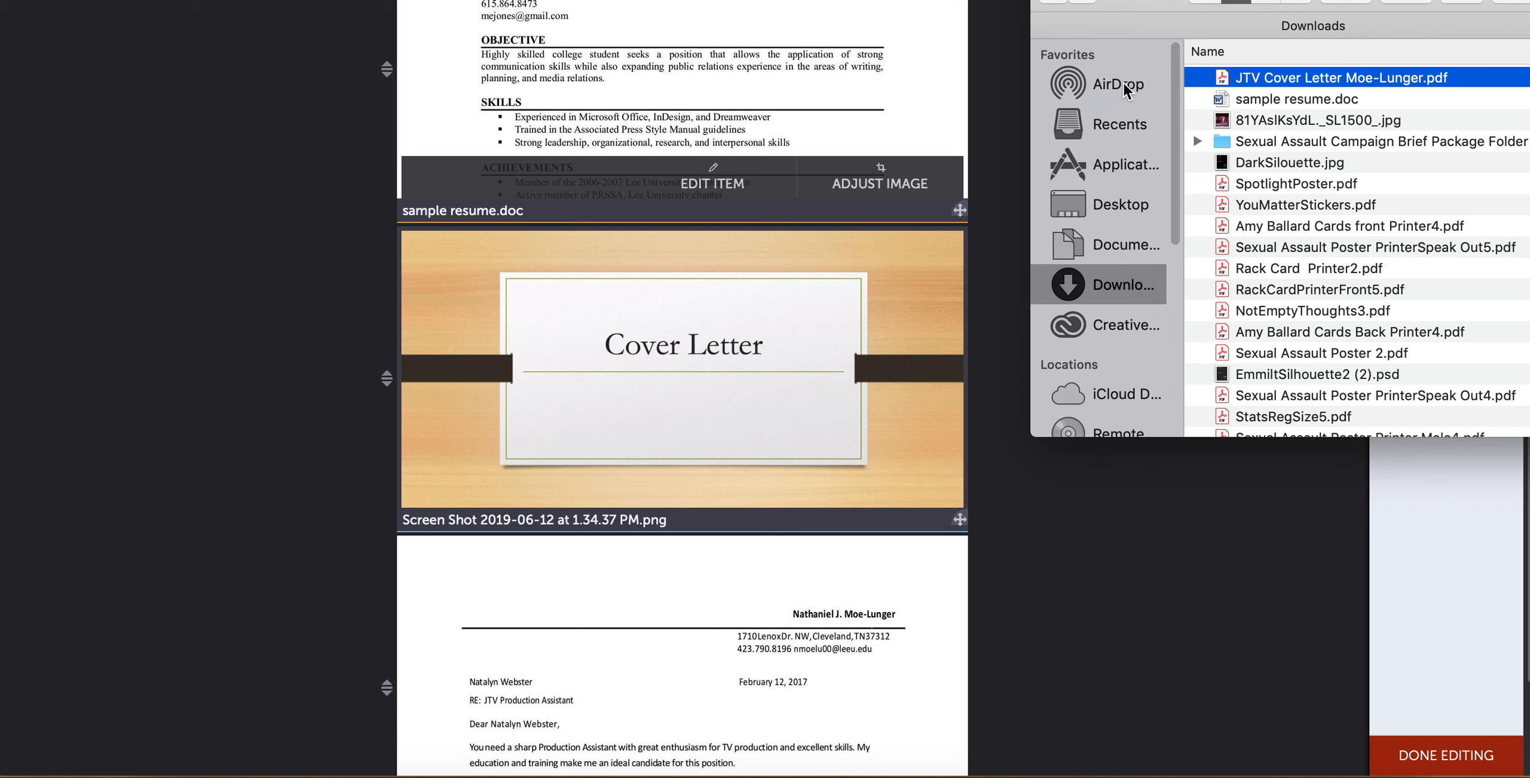
pyautogui.click(1116, 126)
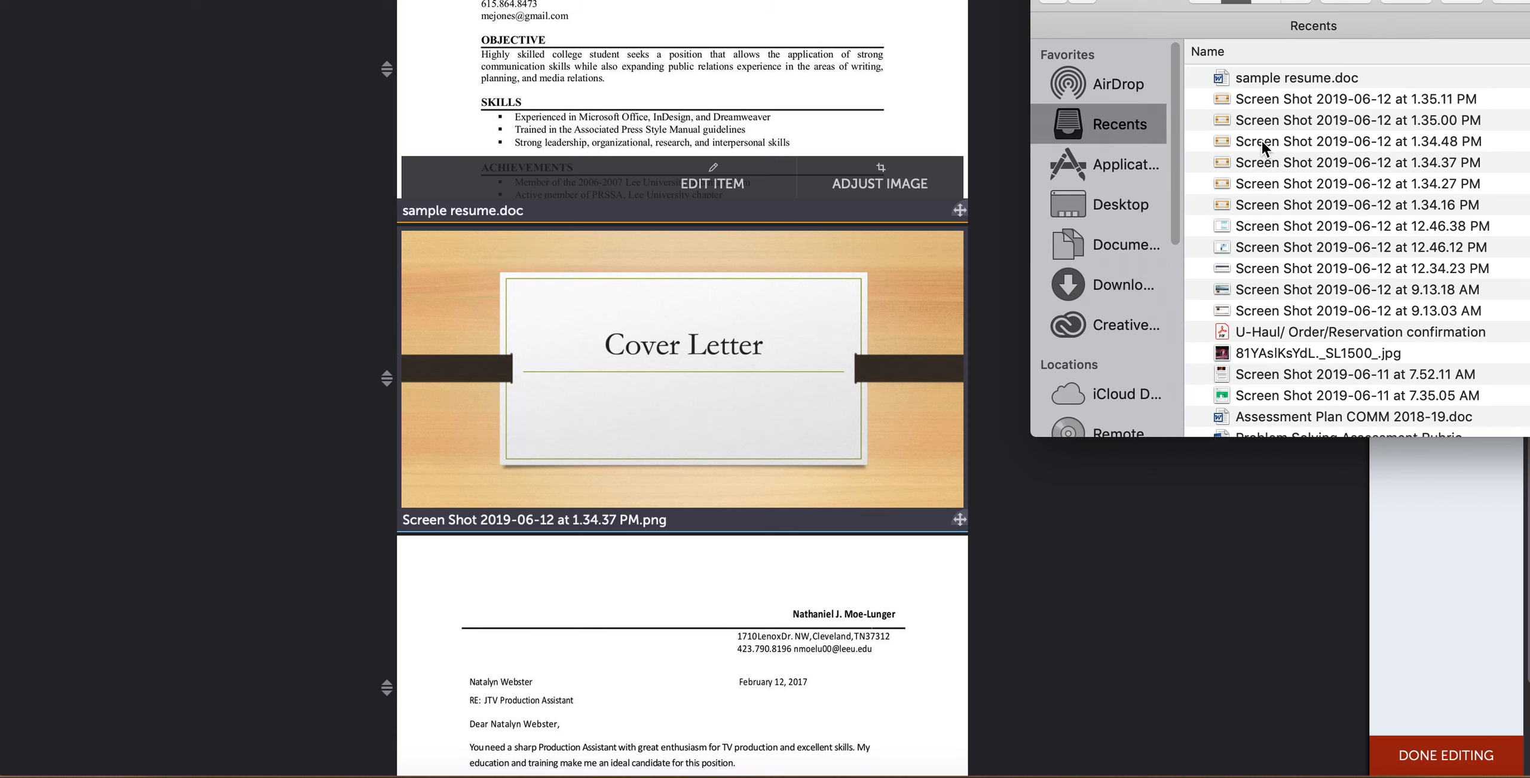
pyautogui.click(1261, 120)
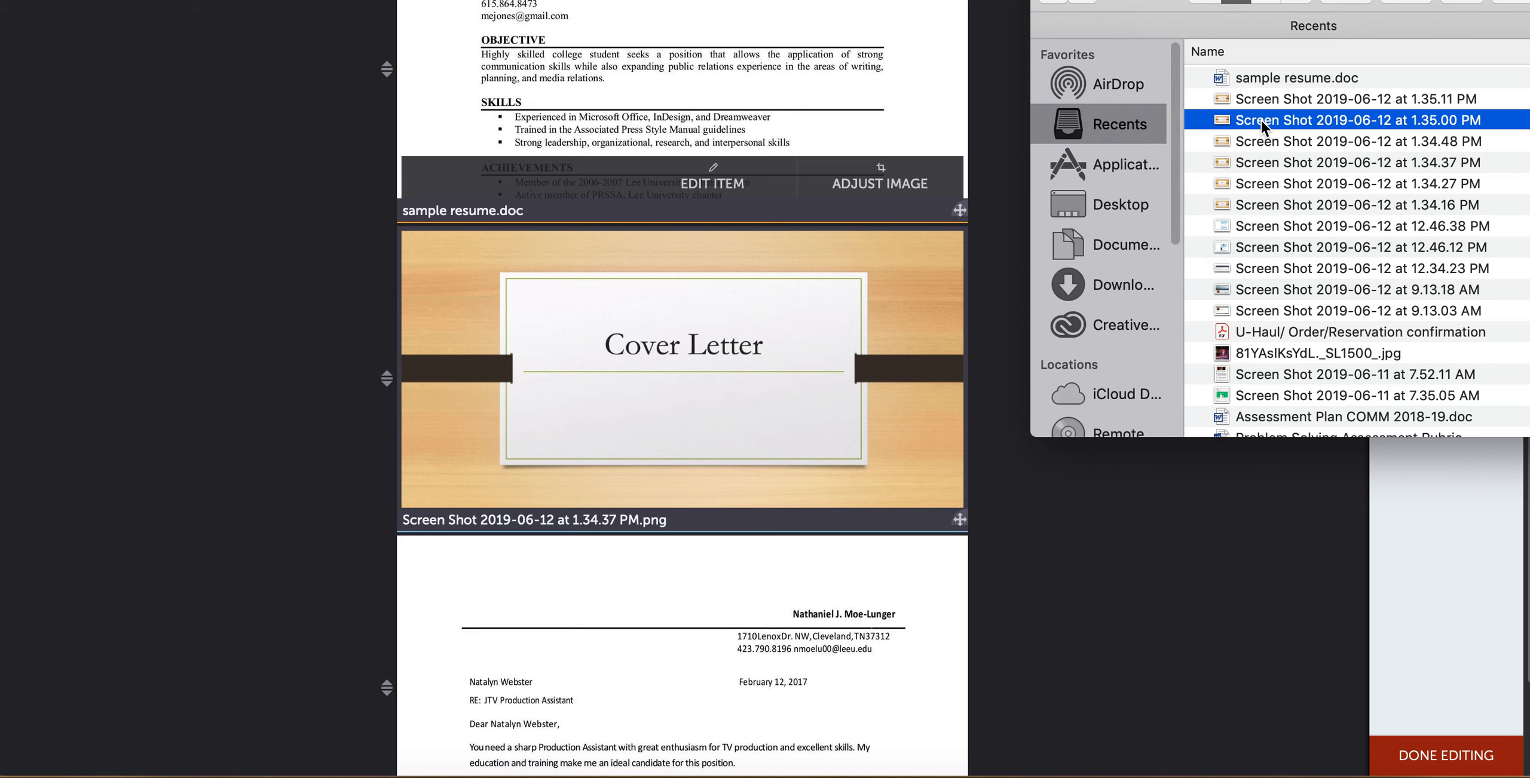
pyautogui.click(1258, 142)
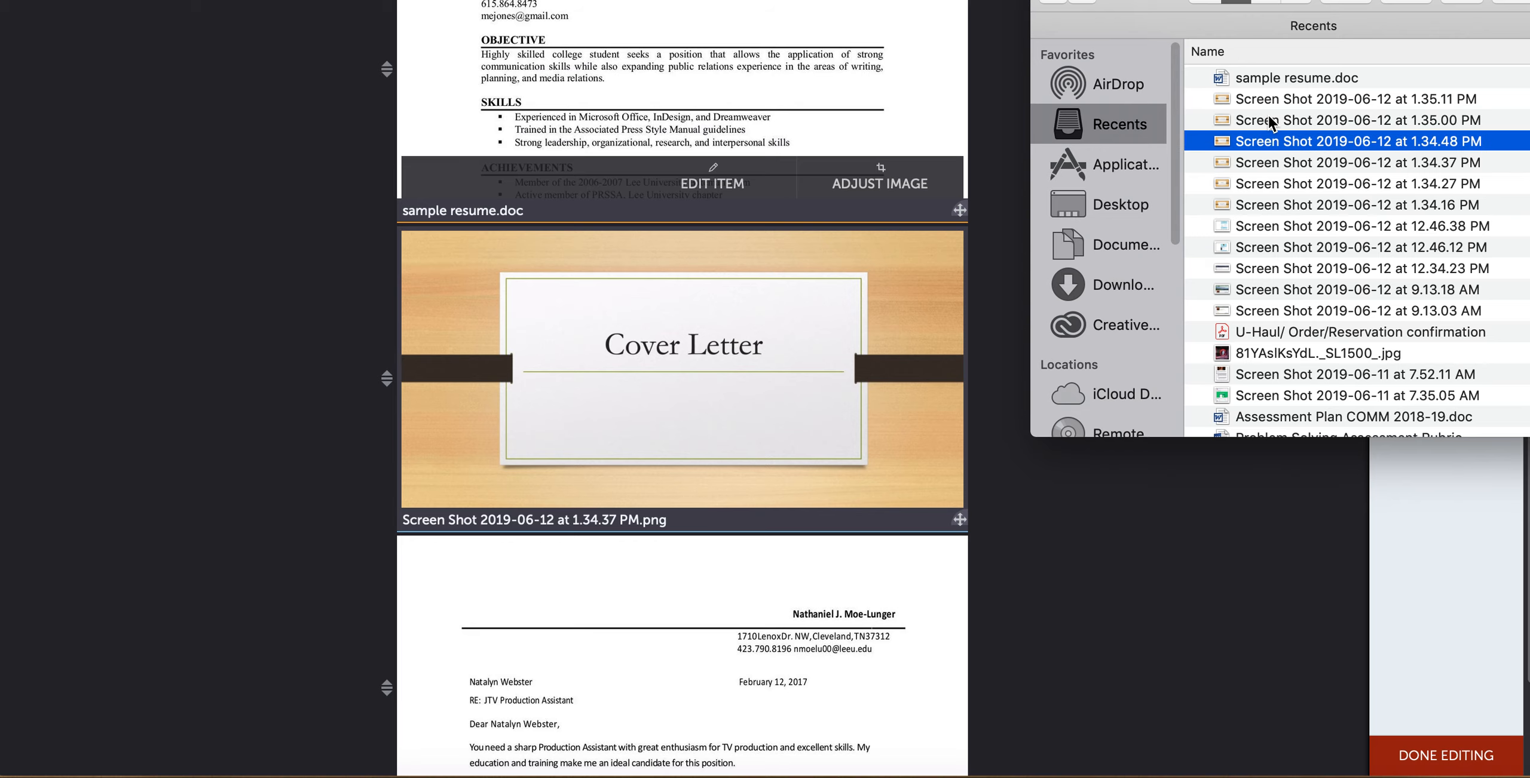
pyautogui.click(1268, 120)
pyautogui.moveTo(1268, 121); pyautogui.dragTo(406, 708)
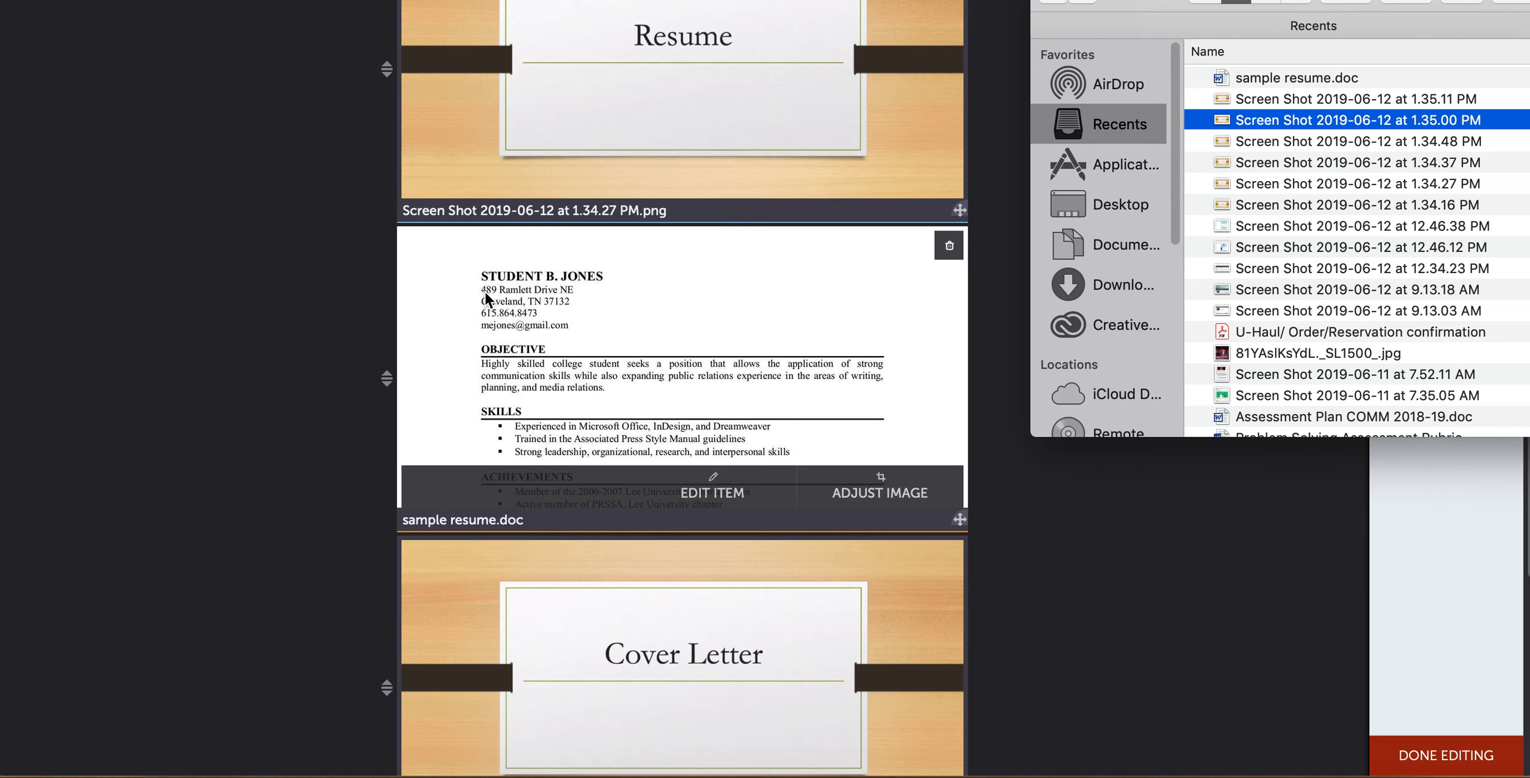
# Move the Logo Design Samples title slide to the end of the portfolio, below the JTV cover letter PDF
pyautogui.scroll(12, 485, 292)
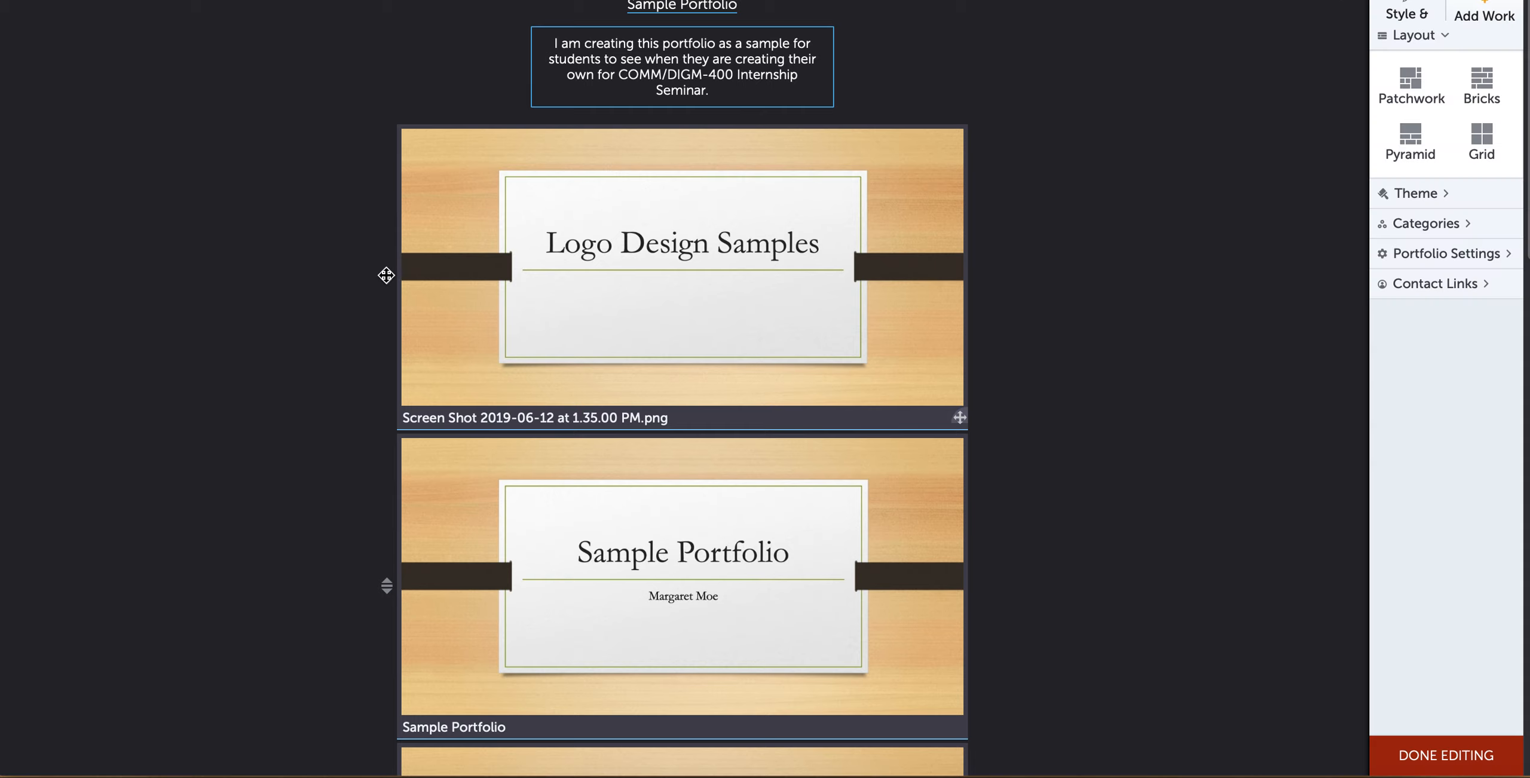
pyautogui.moveTo(387, 275); pyautogui.dragTo(437, 518)
pyautogui.scroll(-10, 386, 393)
pyautogui.scroll(-9, 436, 518)
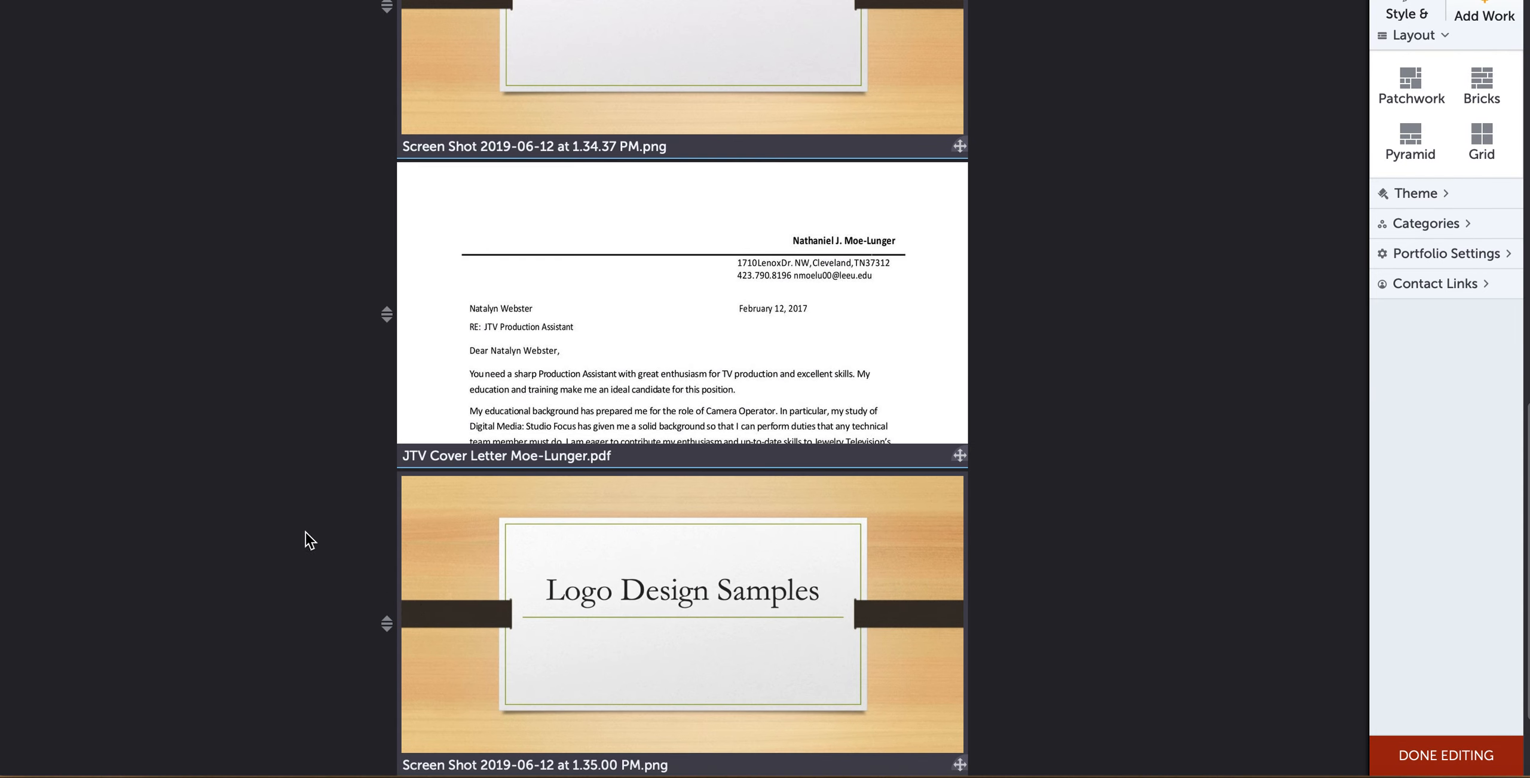
# Change the portfolio layout to Grid and review how the items are arranged
pyautogui.scroll(10, 309, 526)
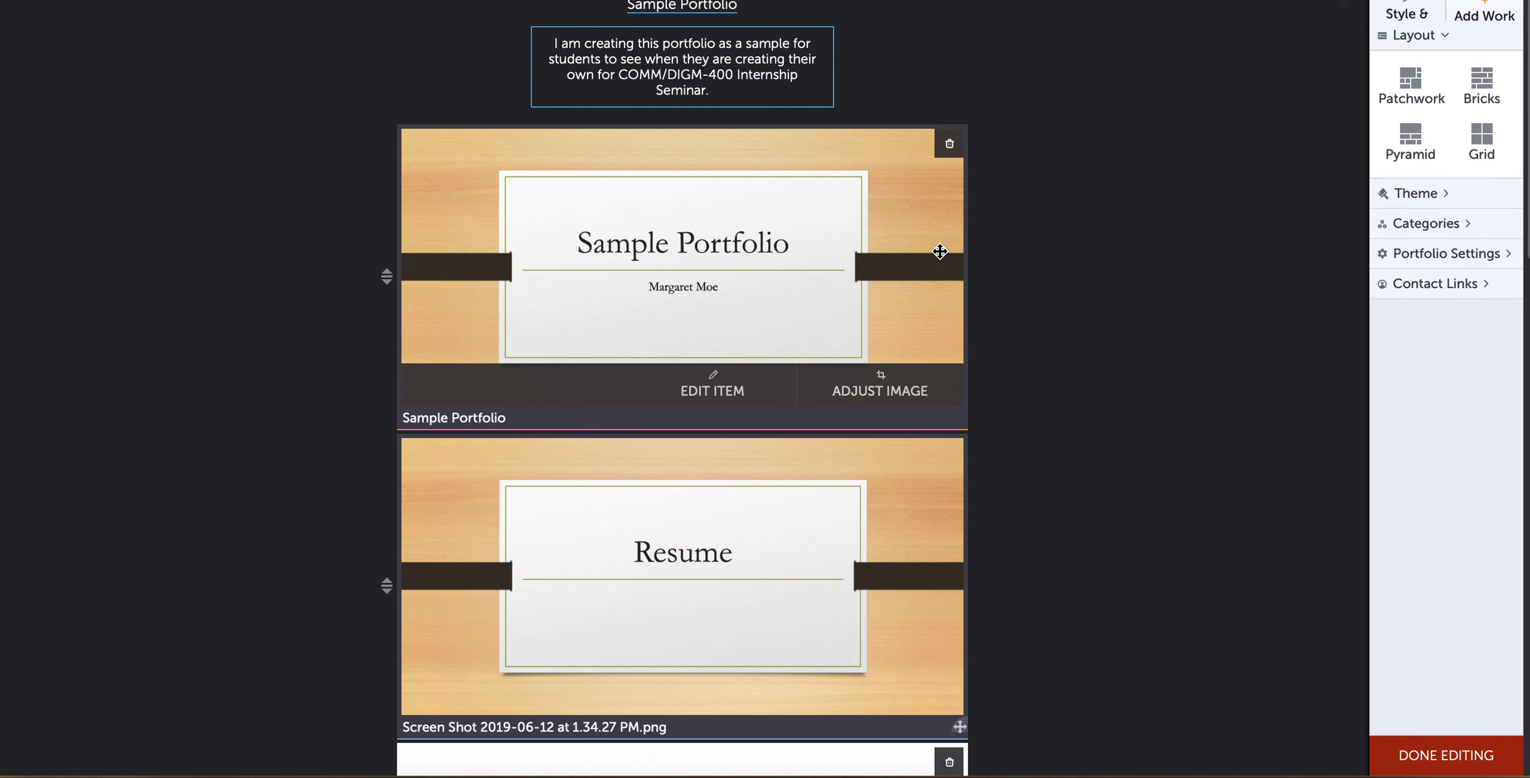
pyautogui.scroll(-4, 756, 263)
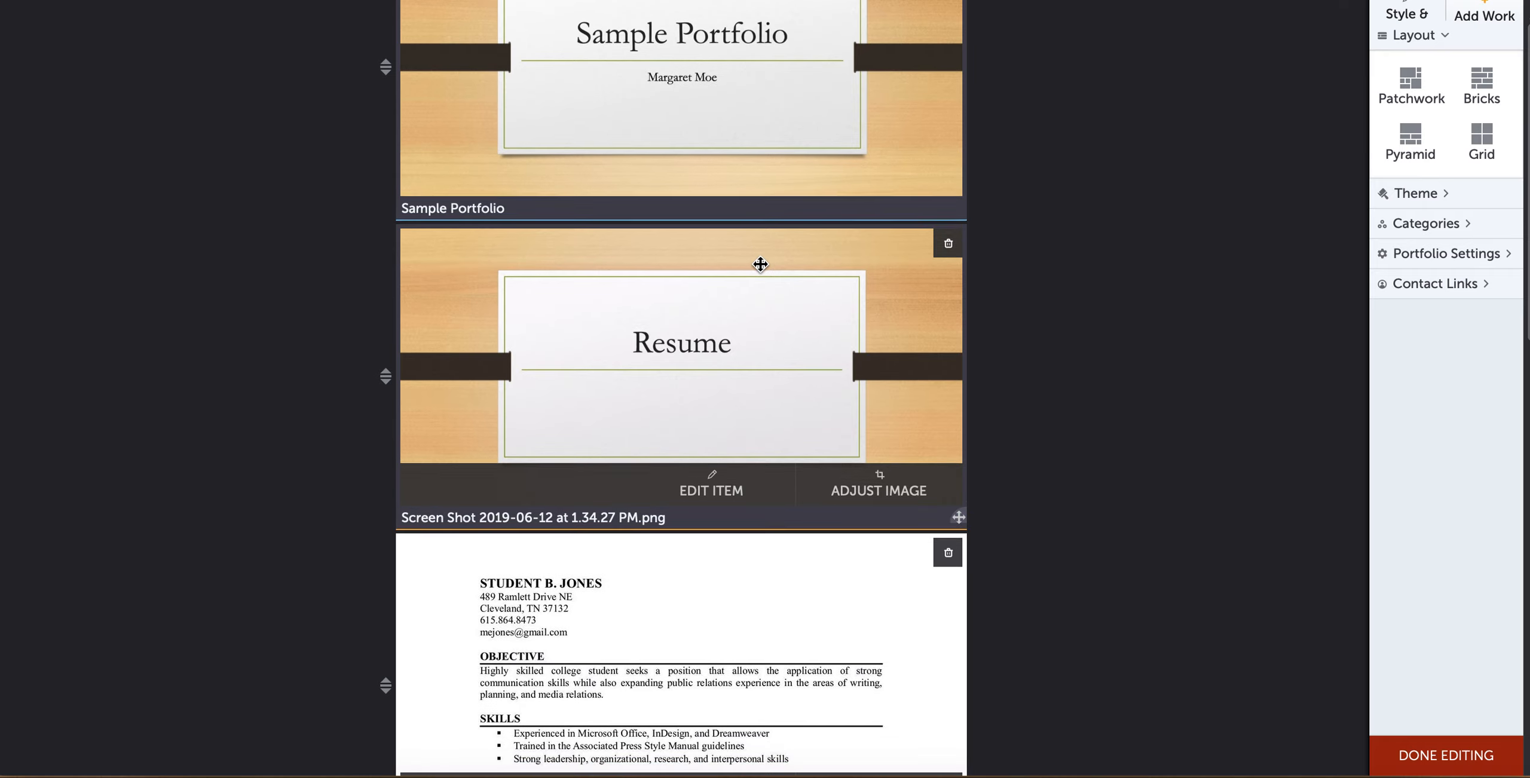
pyautogui.scroll(3, 761, 264)
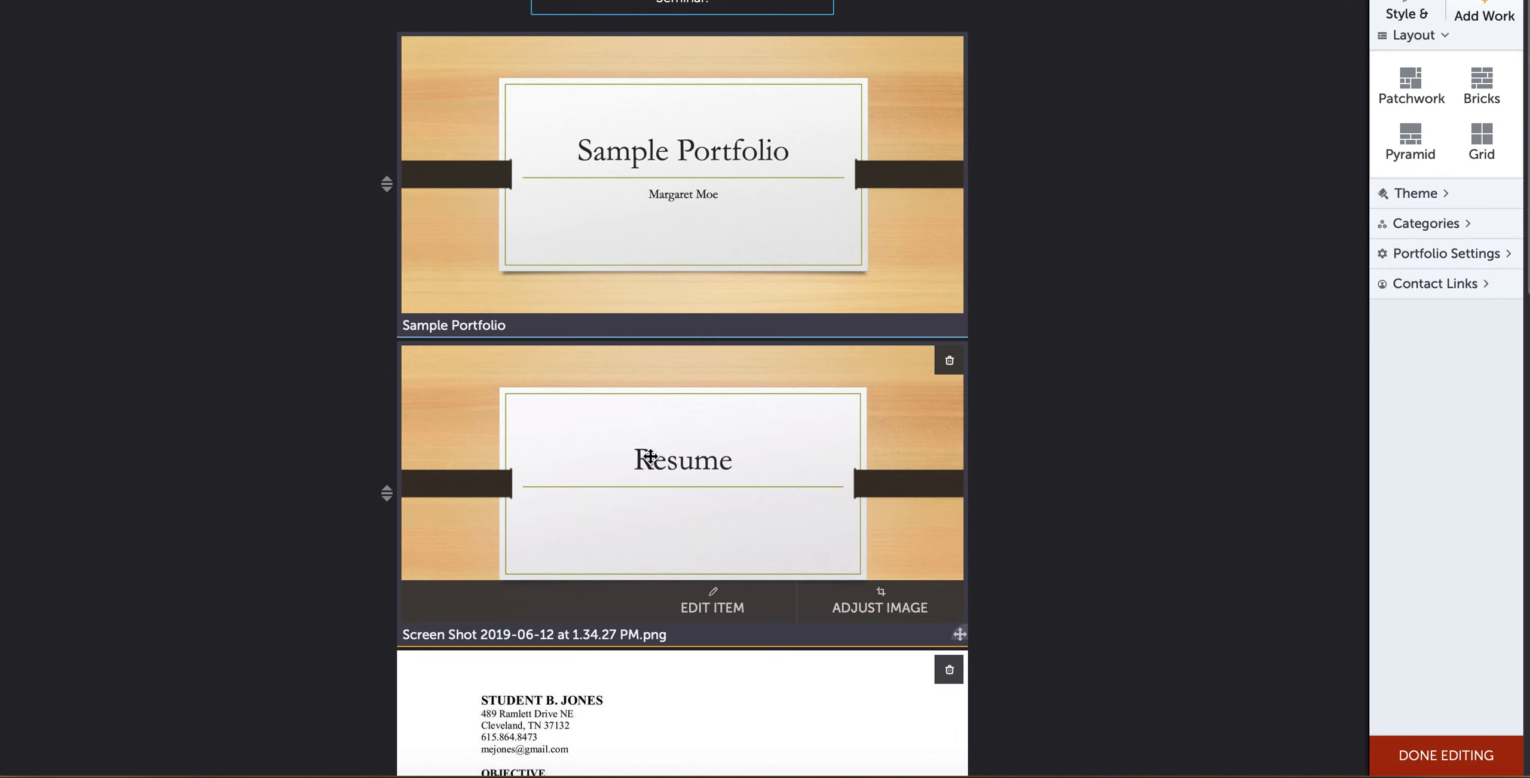
pyautogui.scroll(-5, 597, 553)
pyautogui.scroll(6, 592, 557)
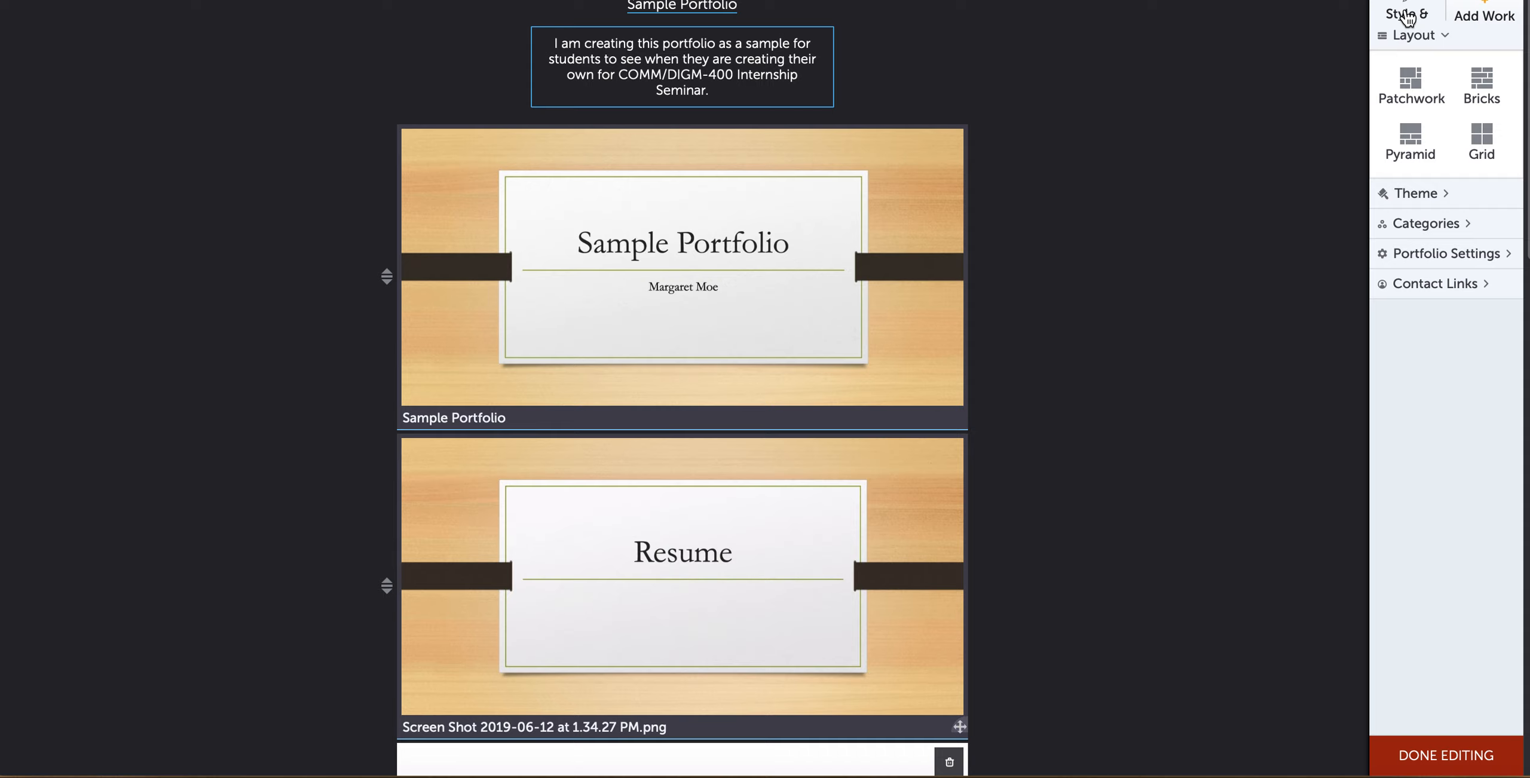
pyautogui.click(1447, 37)
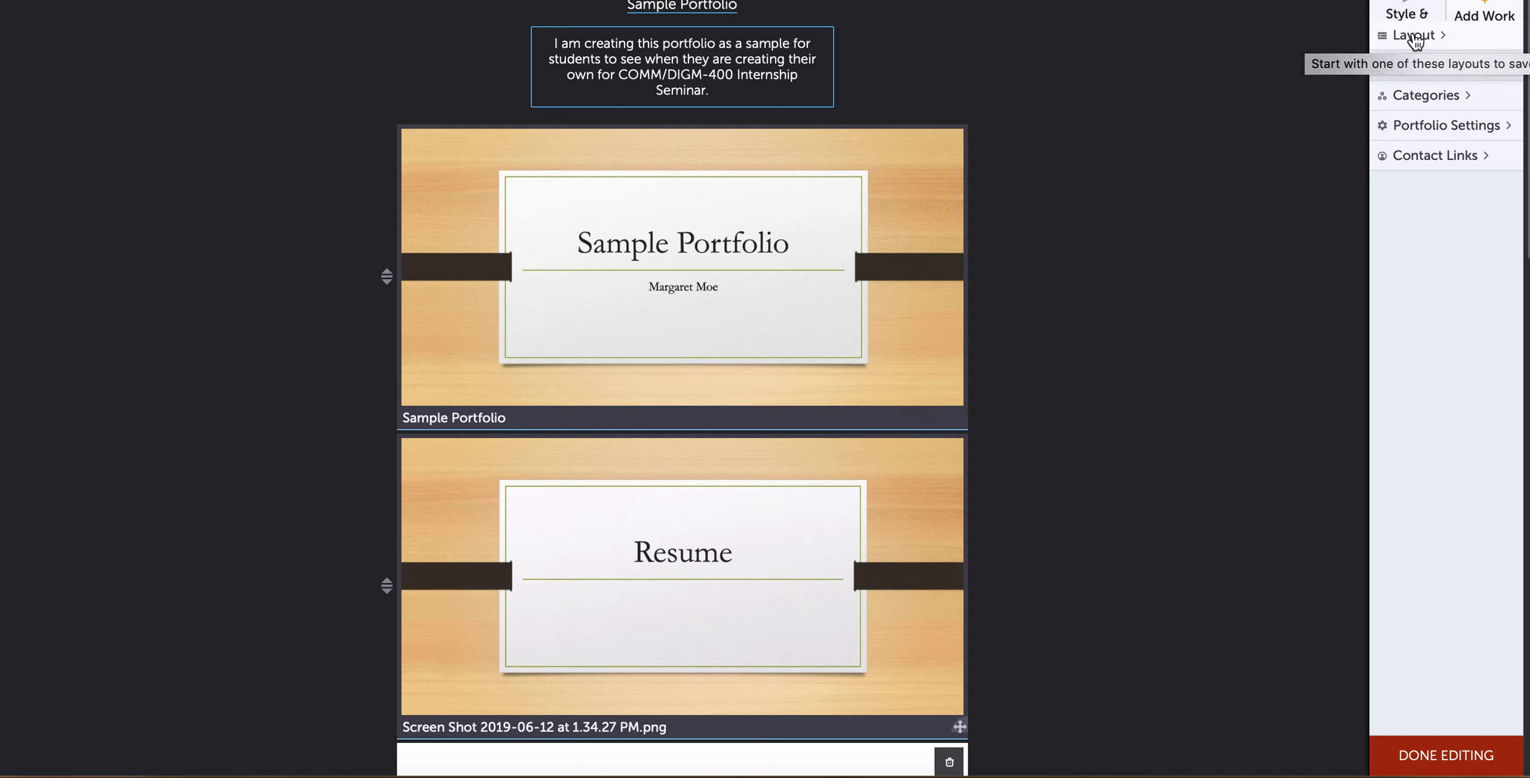
pyautogui.click(1415, 37)
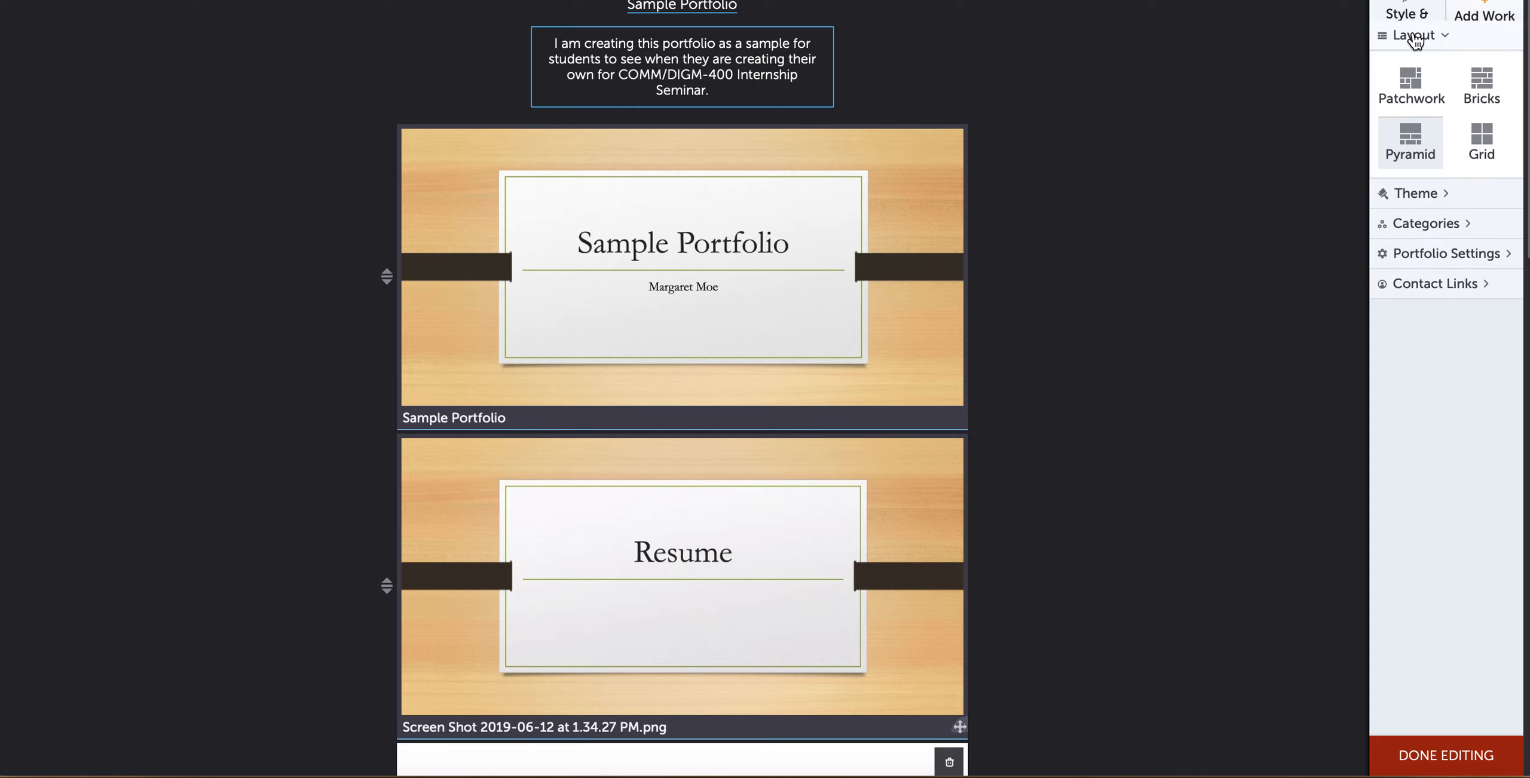
pyautogui.click(1490, 144)
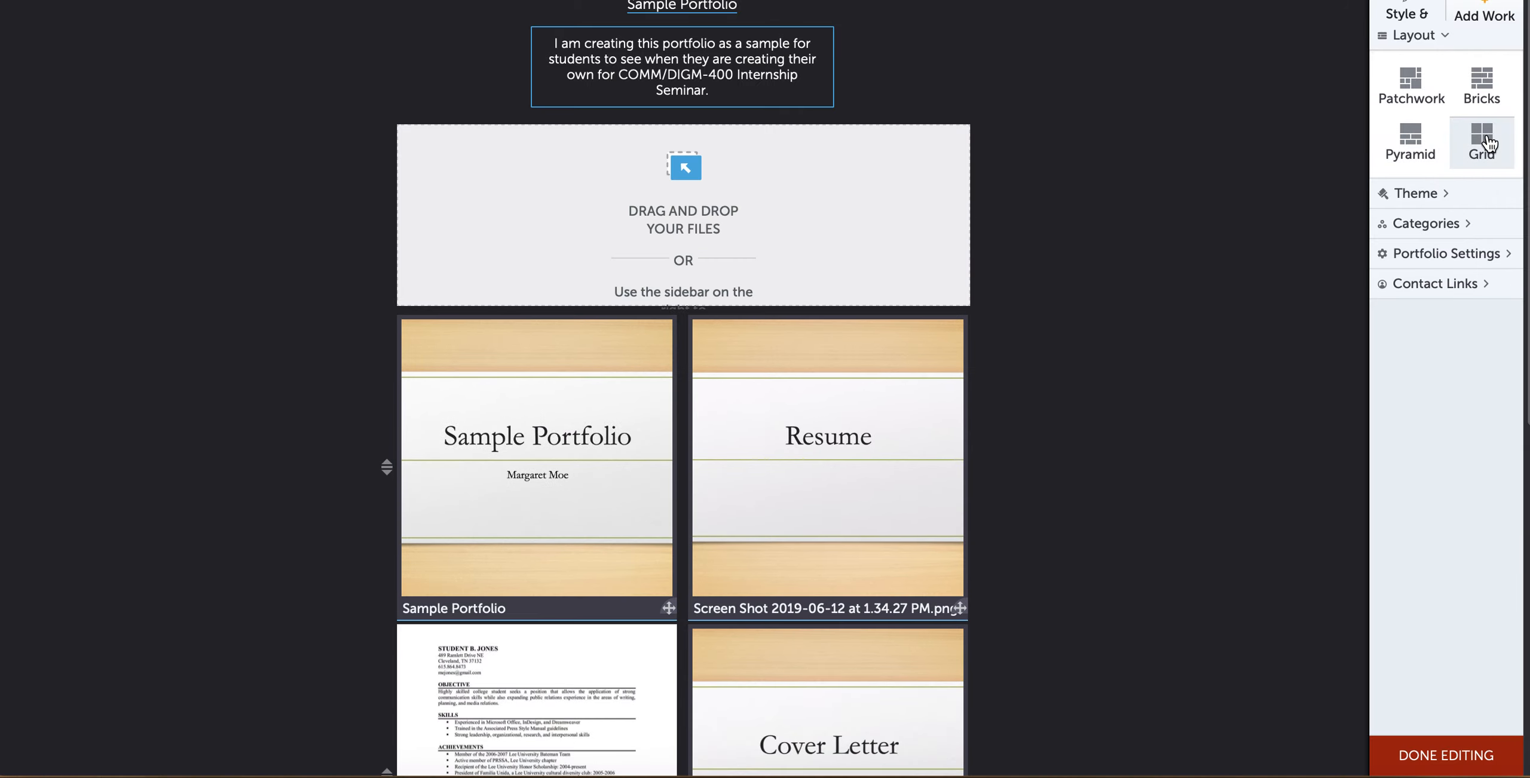
pyautogui.scroll(-5, 1259, 240)
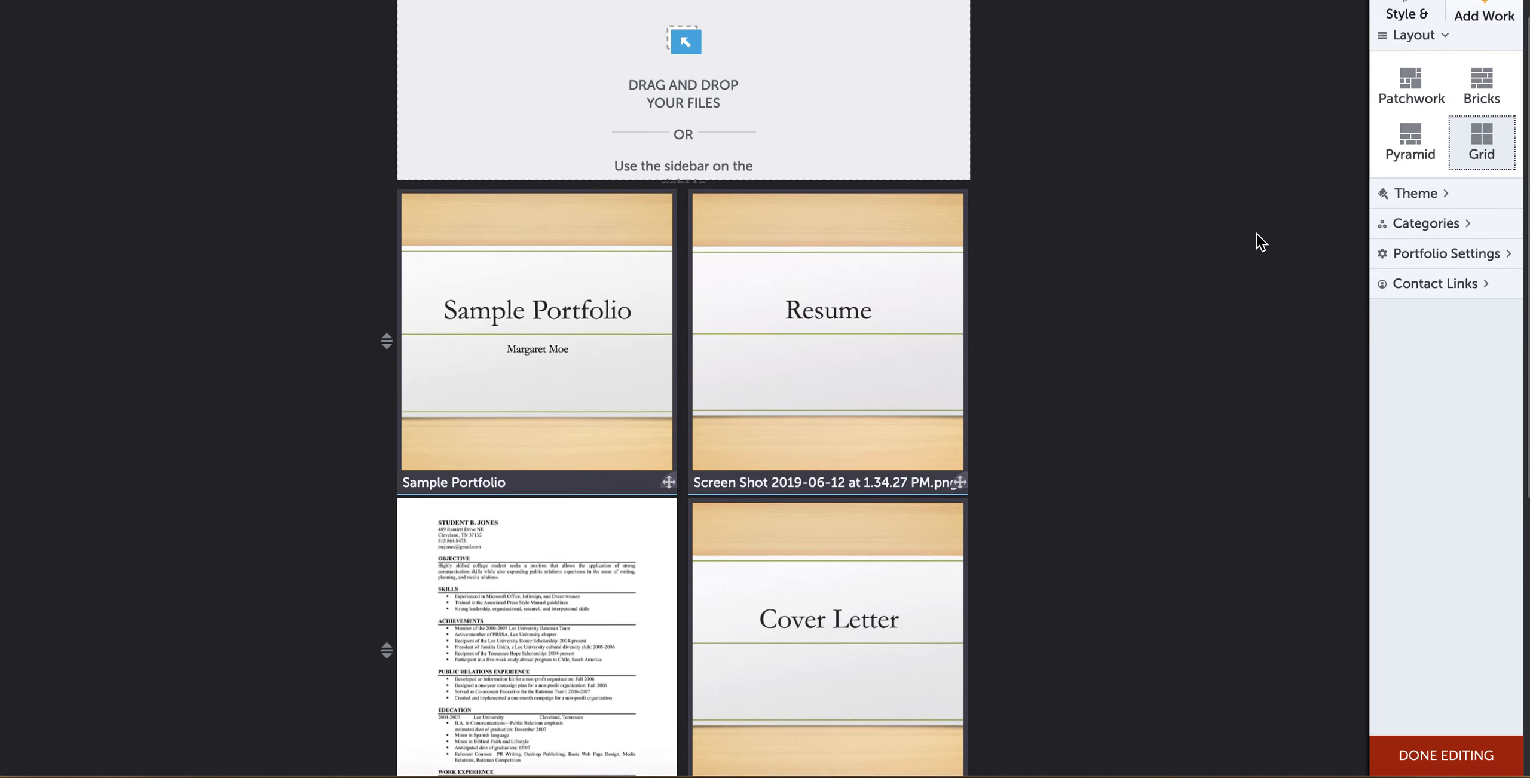
pyautogui.scroll(-4, 1259, 241)
pyautogui.scroll(9, 1258, 240)
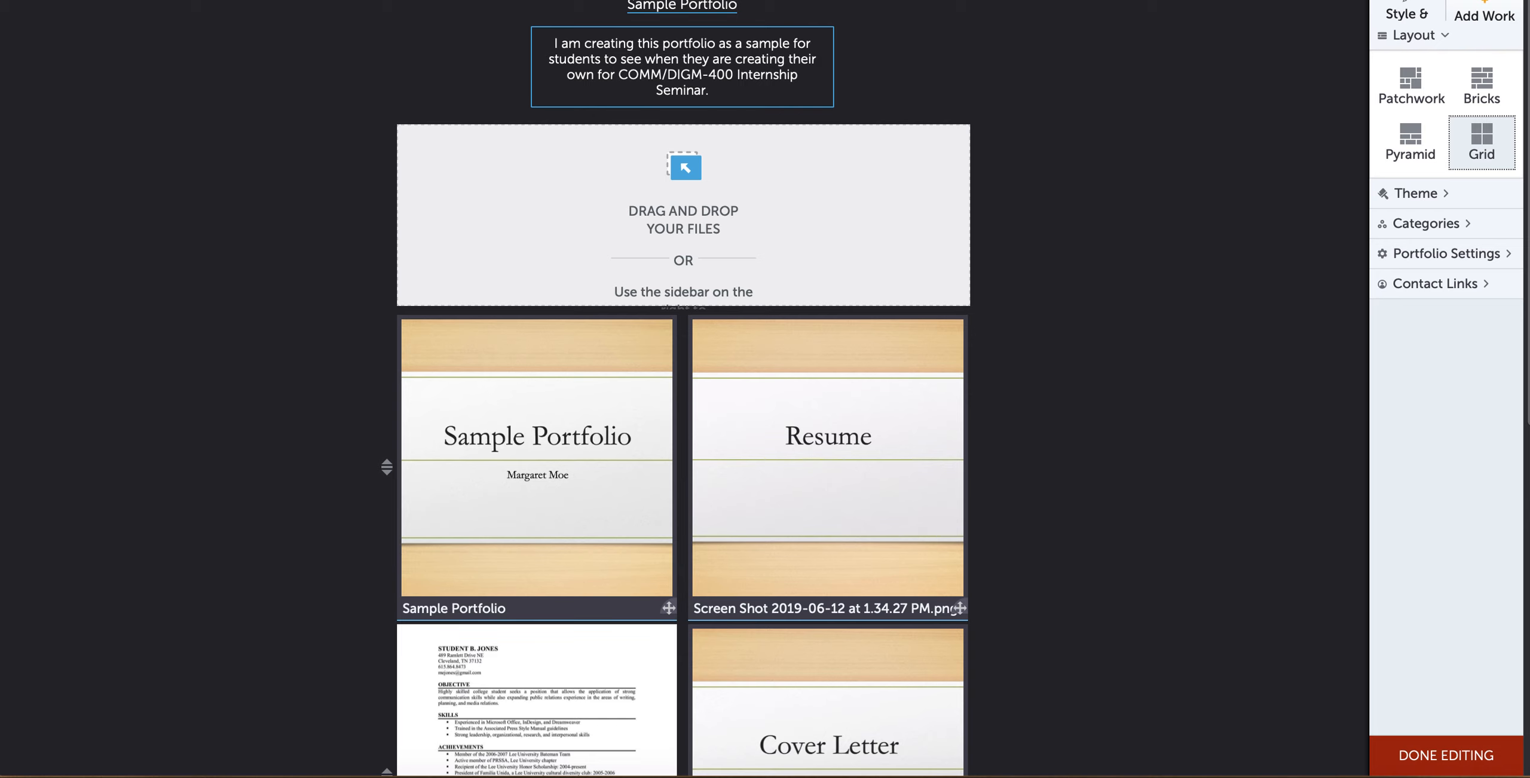
# Add Screen Shot 2019-06-12 at 1.34.16 PM from Finder's recent files above the existing items and delete the old Sample Portfolio slide
pyautogui.click(26, 776)
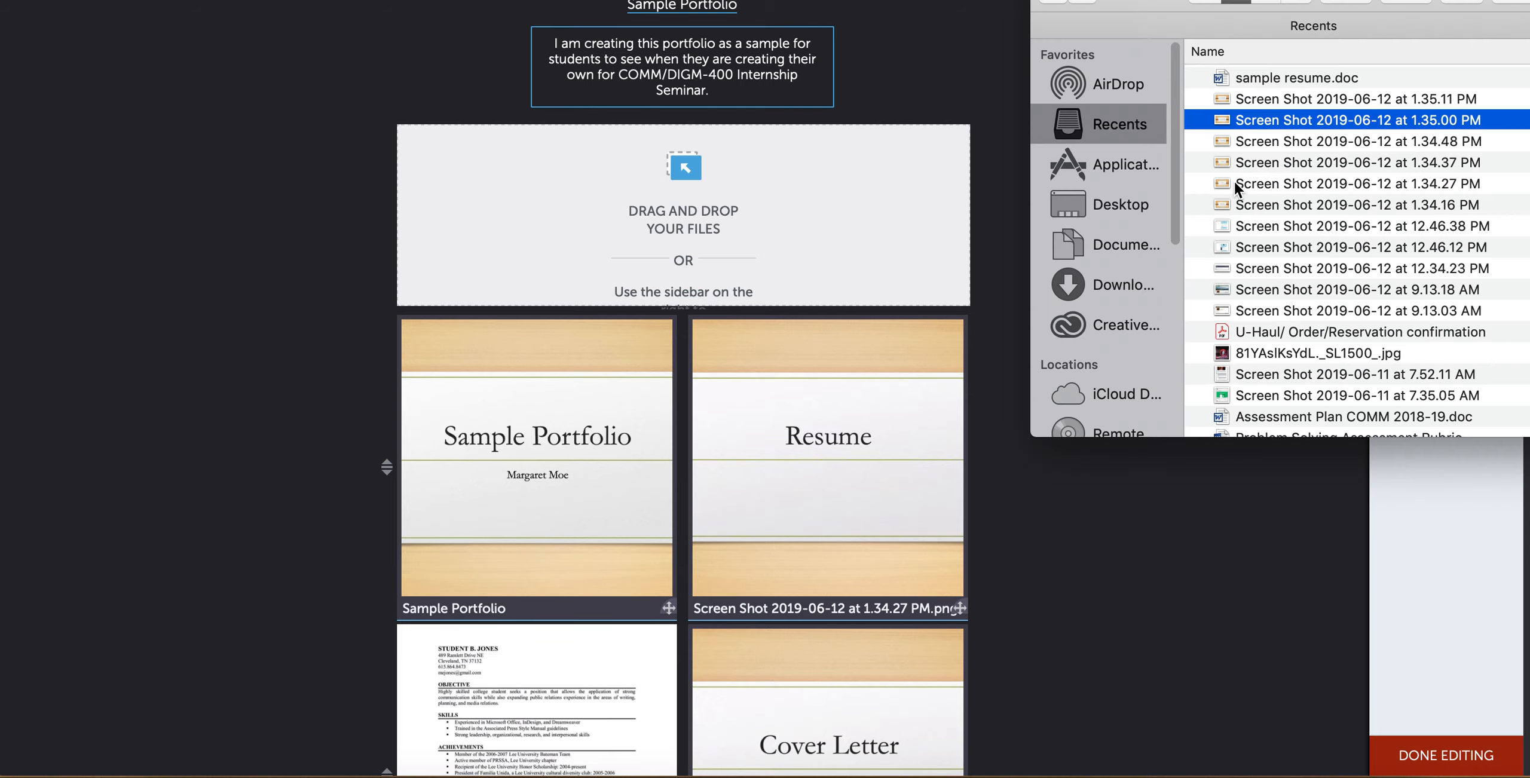
pyautogui.click(1295, 204)
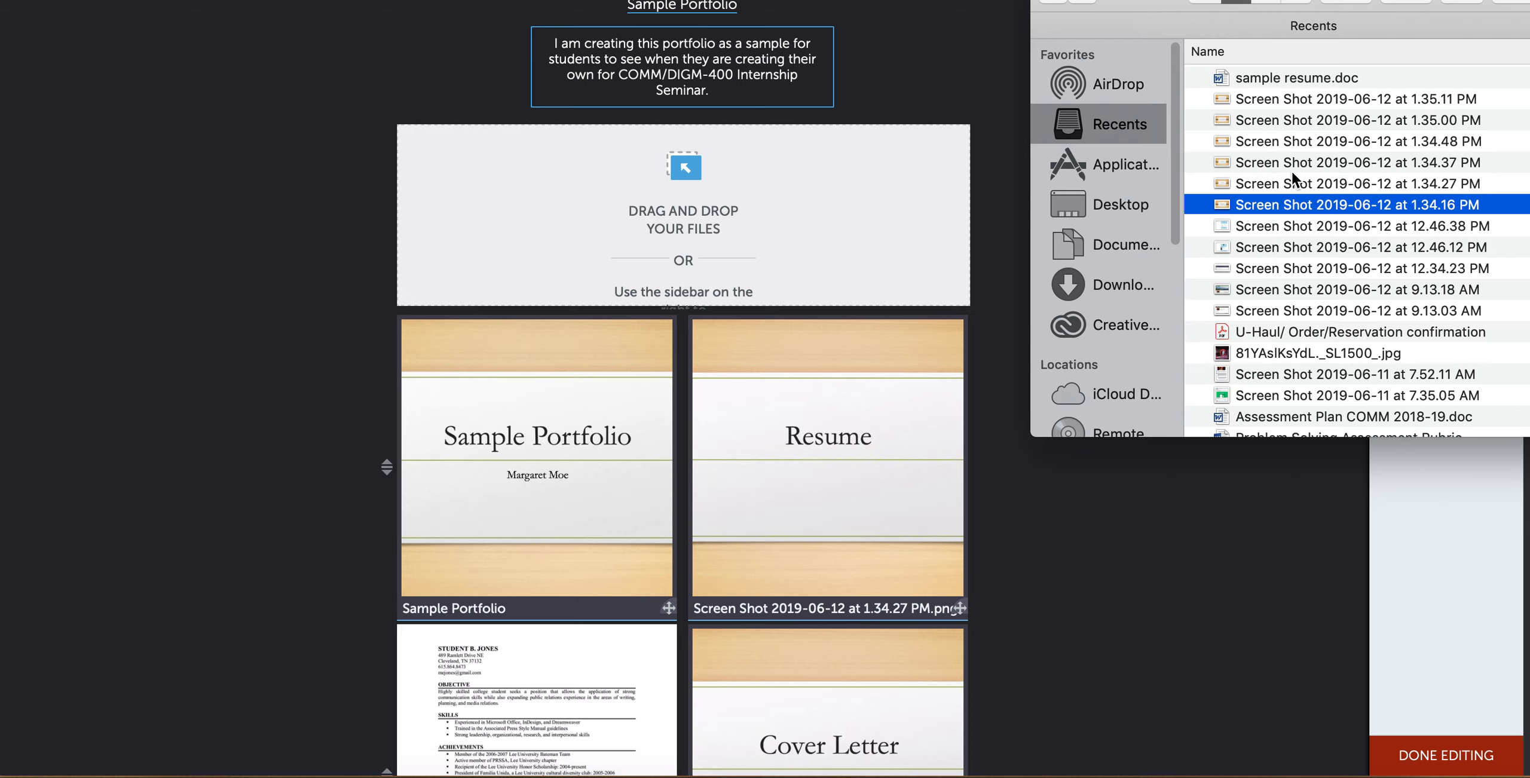
pyautogui.moveTo(1301, 205); pyautogui.dragTo(543, 202)
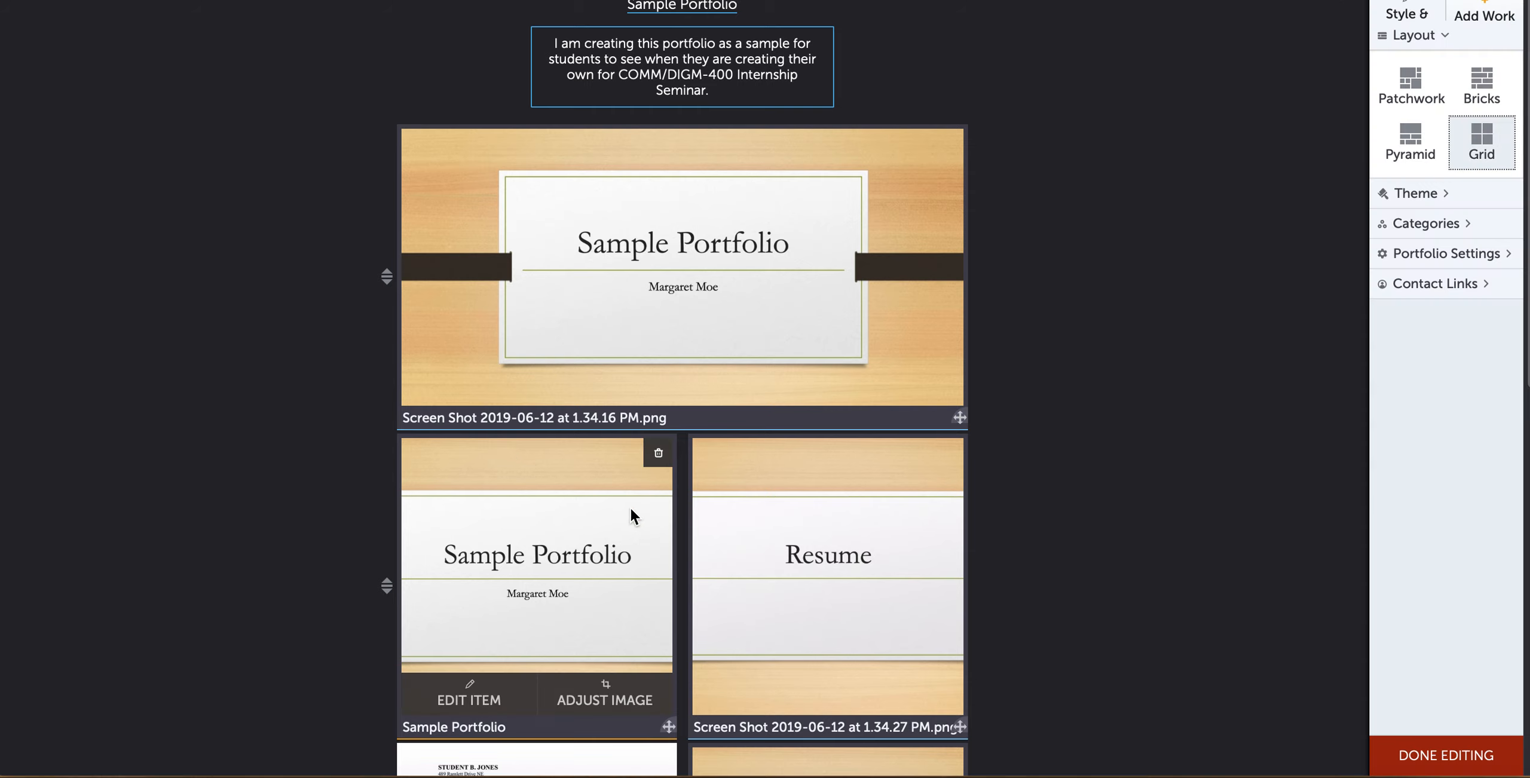
pyautogui.click(657, 455)
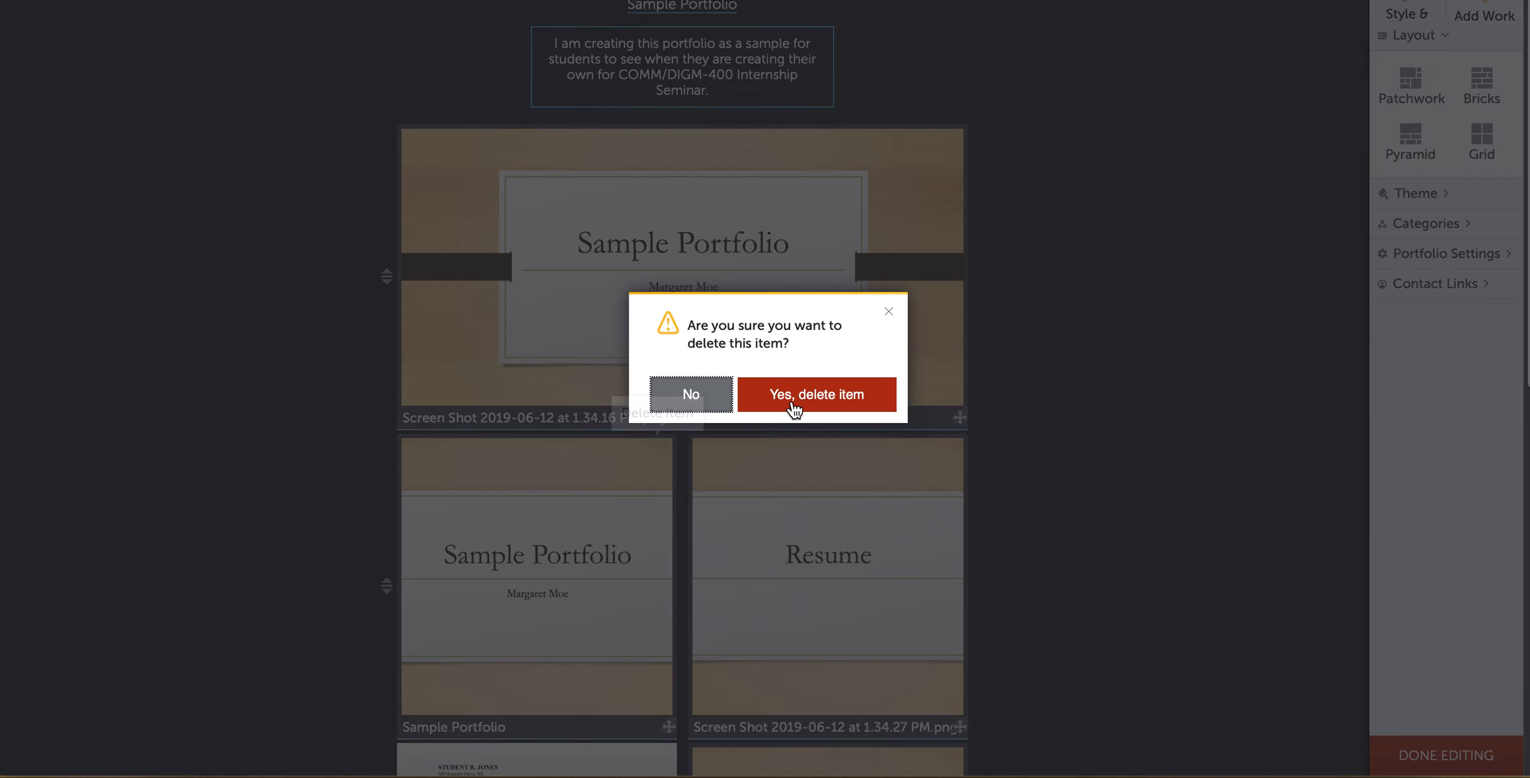
pyautogui.click(831, 396)
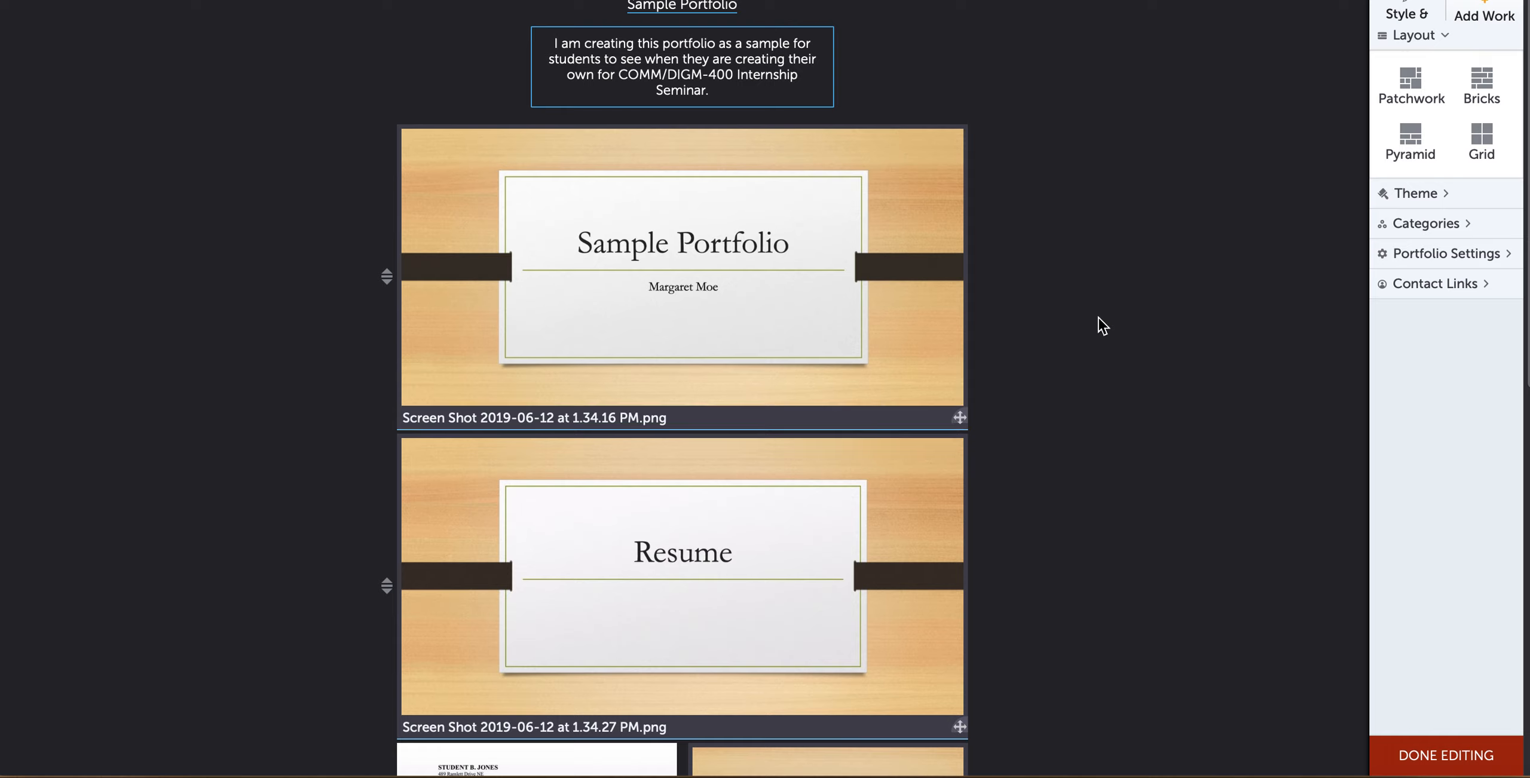
# Apply the Grid layout to the portfolio again and check how the items are arranged
pyautogui.click(1482, 141)
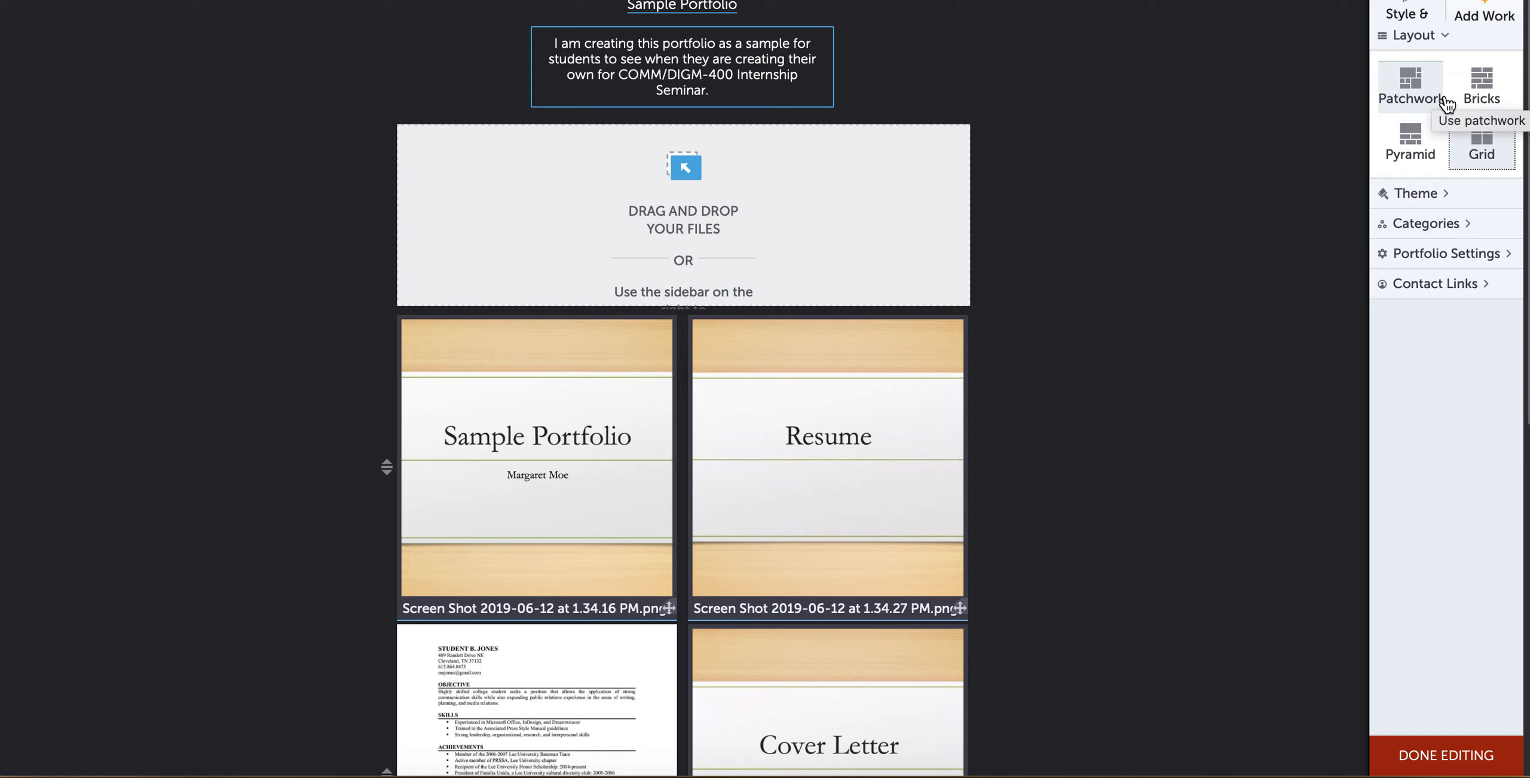
pyautogui.click(1411, 32)
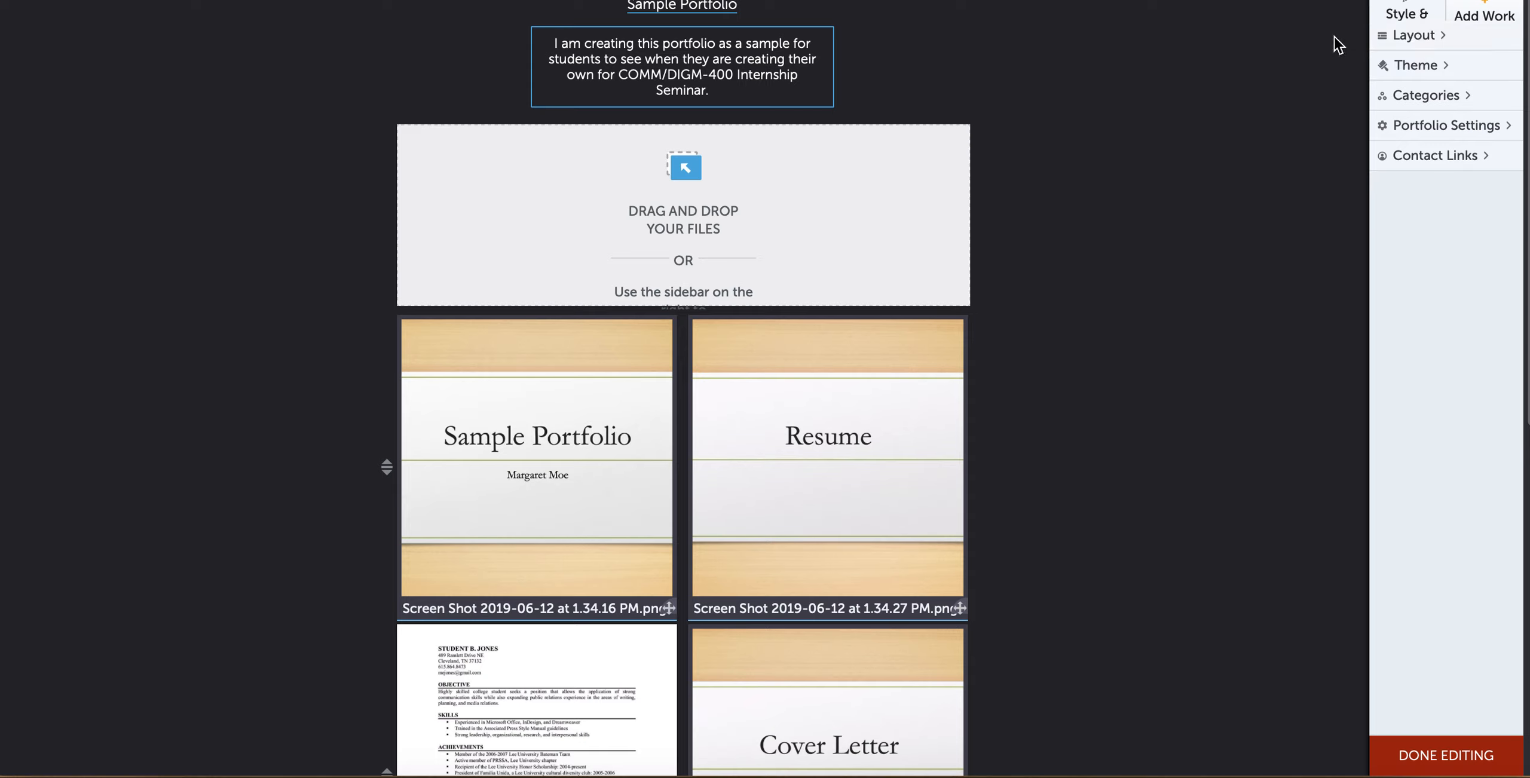
pyautogui.scroll(-3, 457, 215)
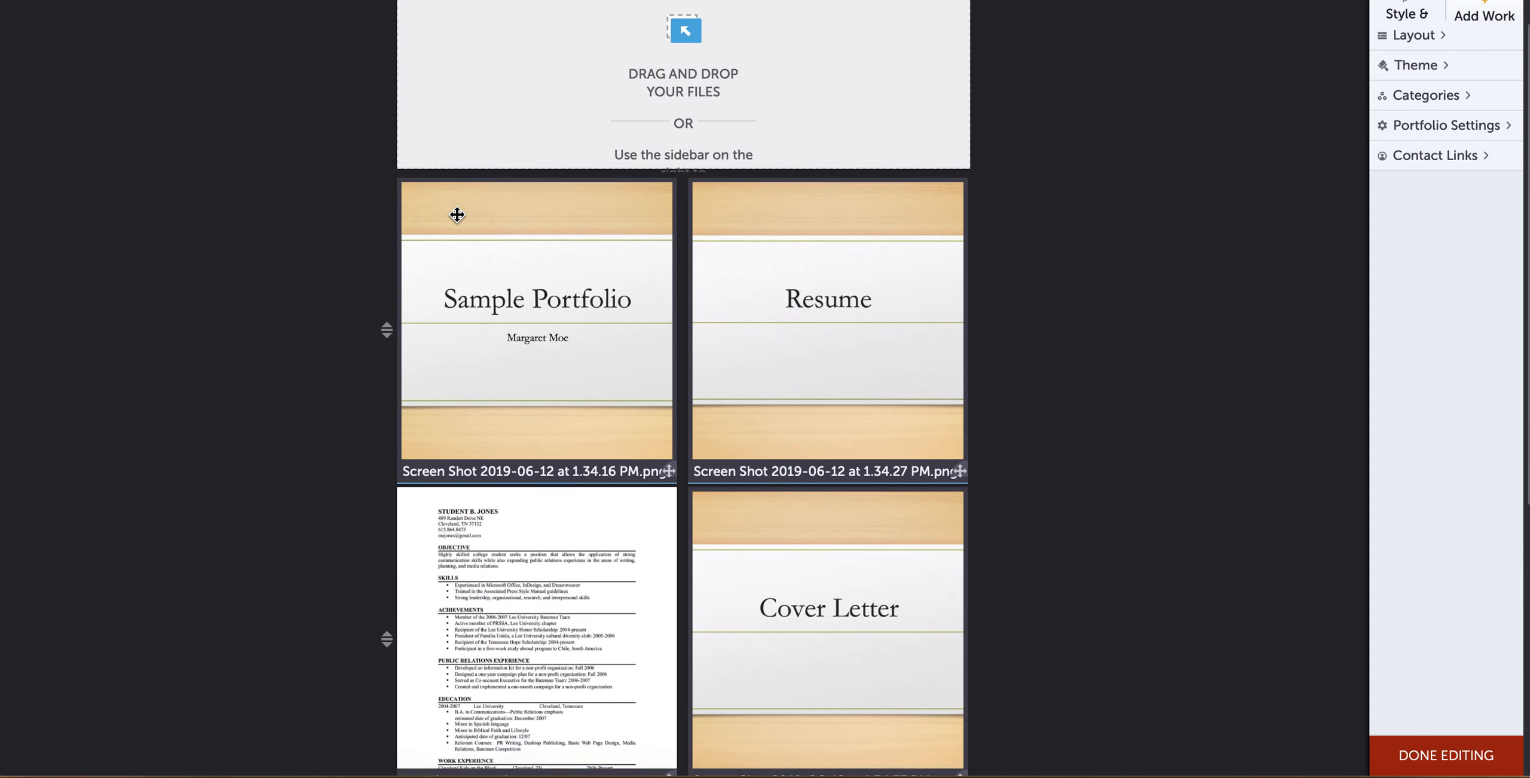
pyautogui.scroll(3, 458, 215)
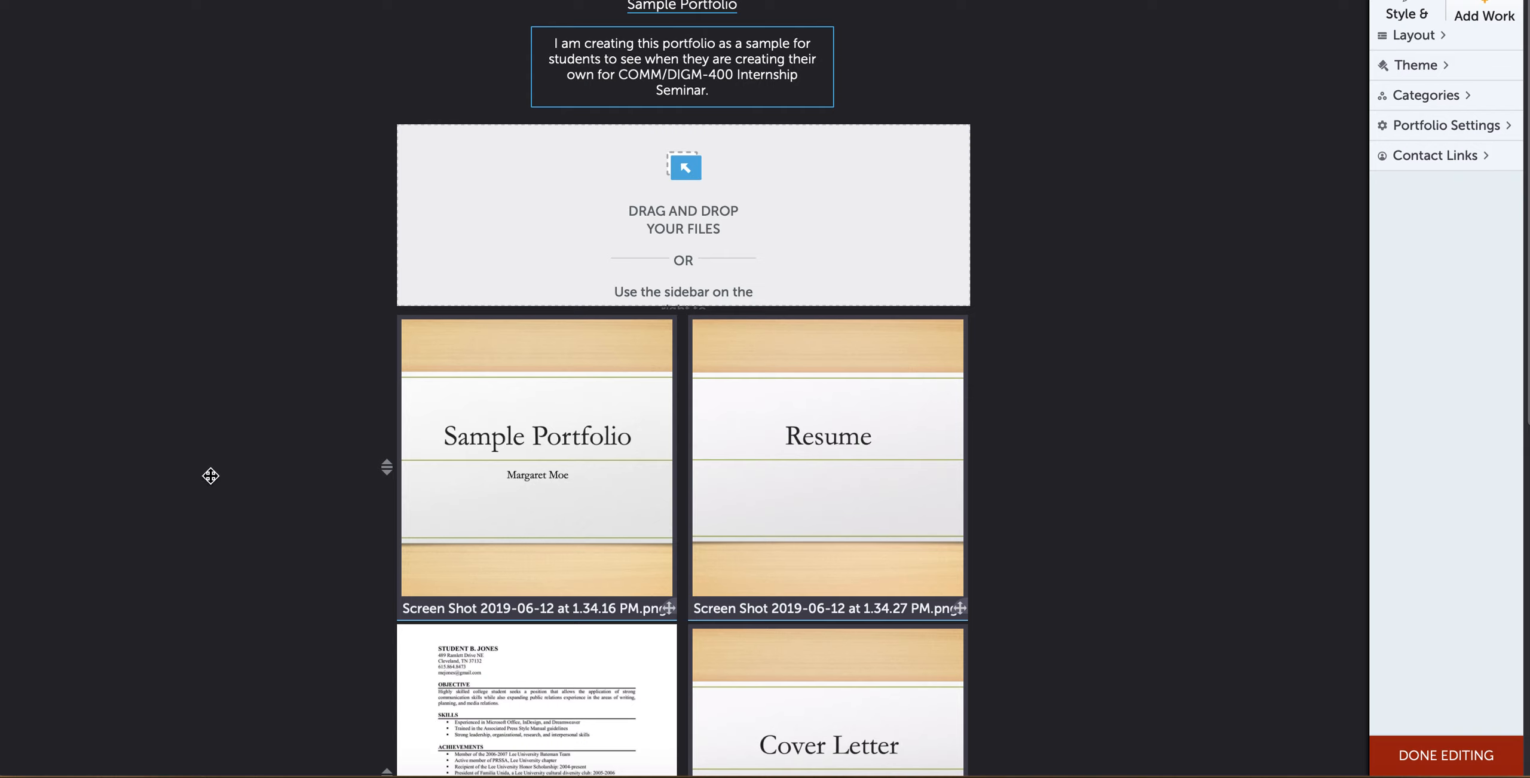
# Add another copy of Screen Shot 2019-06-12 at 1.34.16 PM from Finder's recent files as a full-width item above the others
pyautogui.click(18, 776)
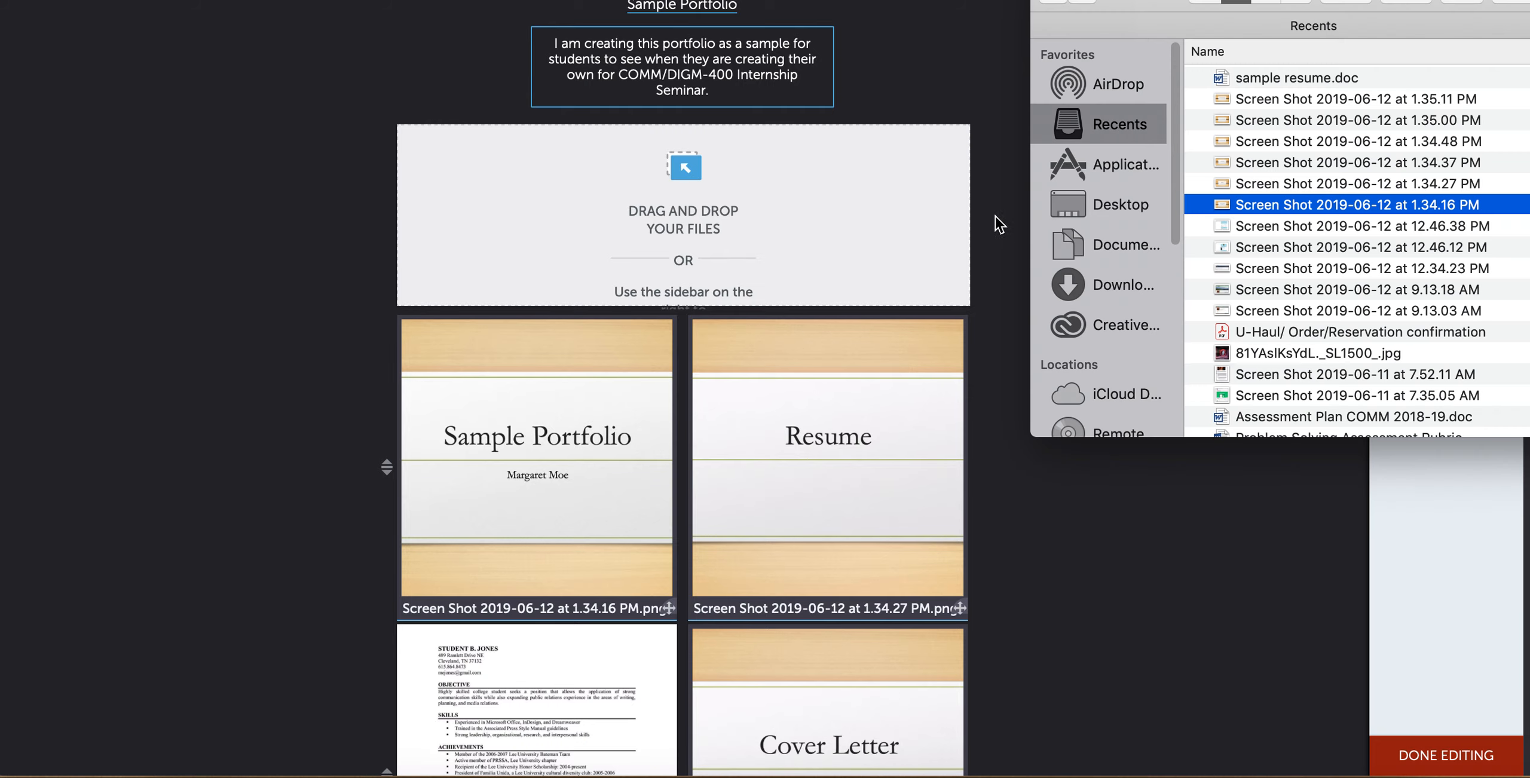
pyautogui.moveTo(1298, 194); pyautogui.dragTo(526, 216)
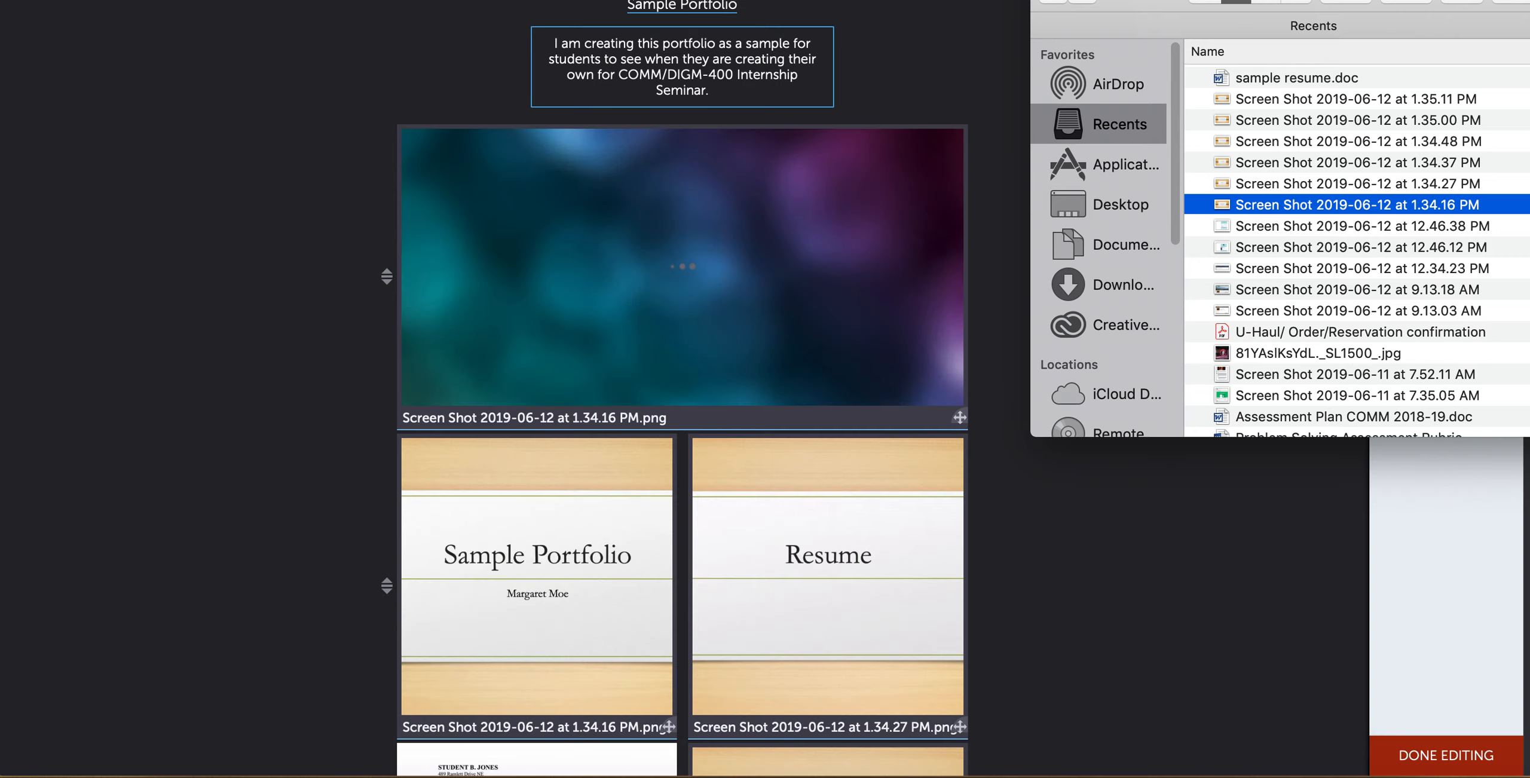
pyautogui.click(1067, 0)
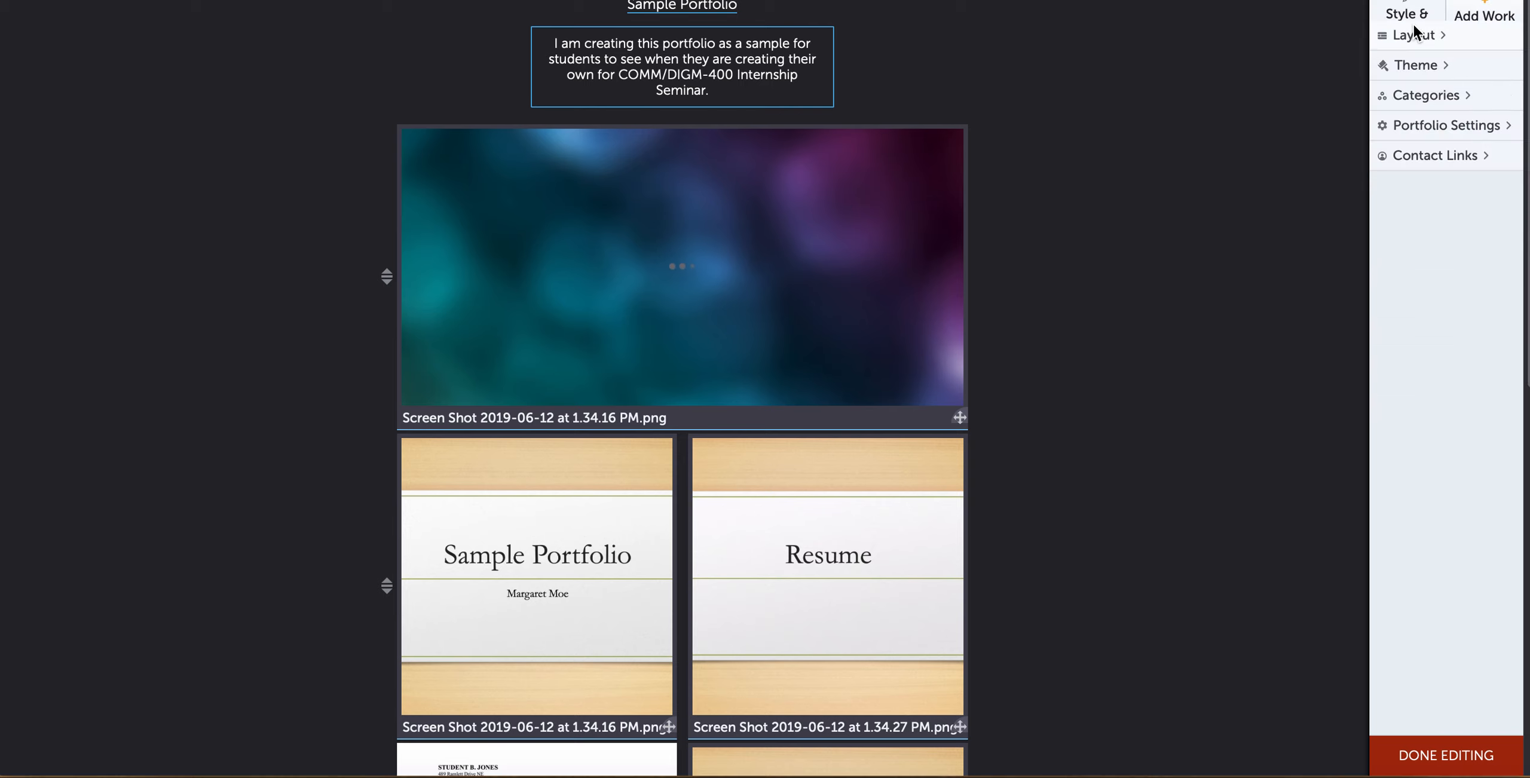
pyautogui.click(1423, 36)
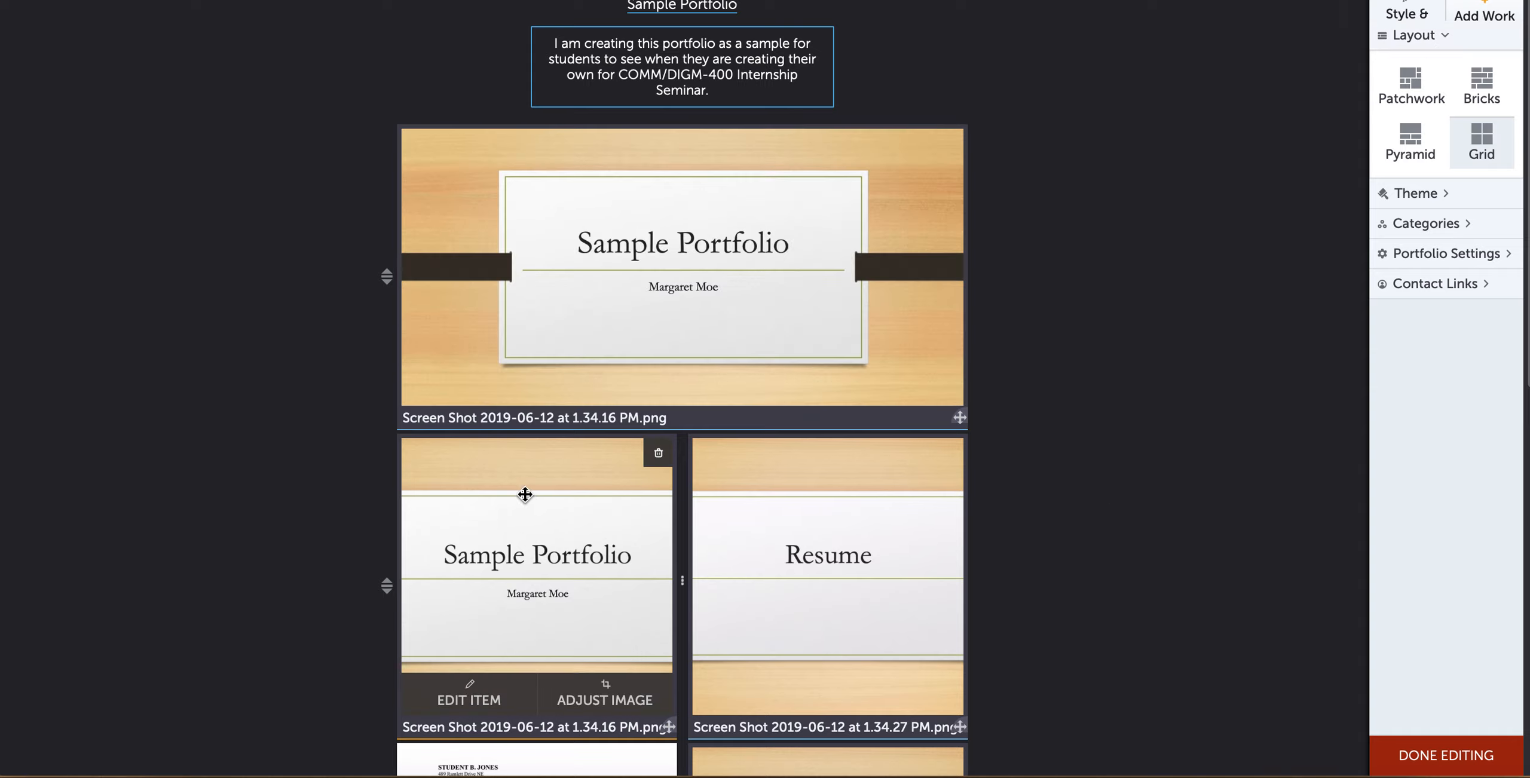
pyautogui.click(658, 455)
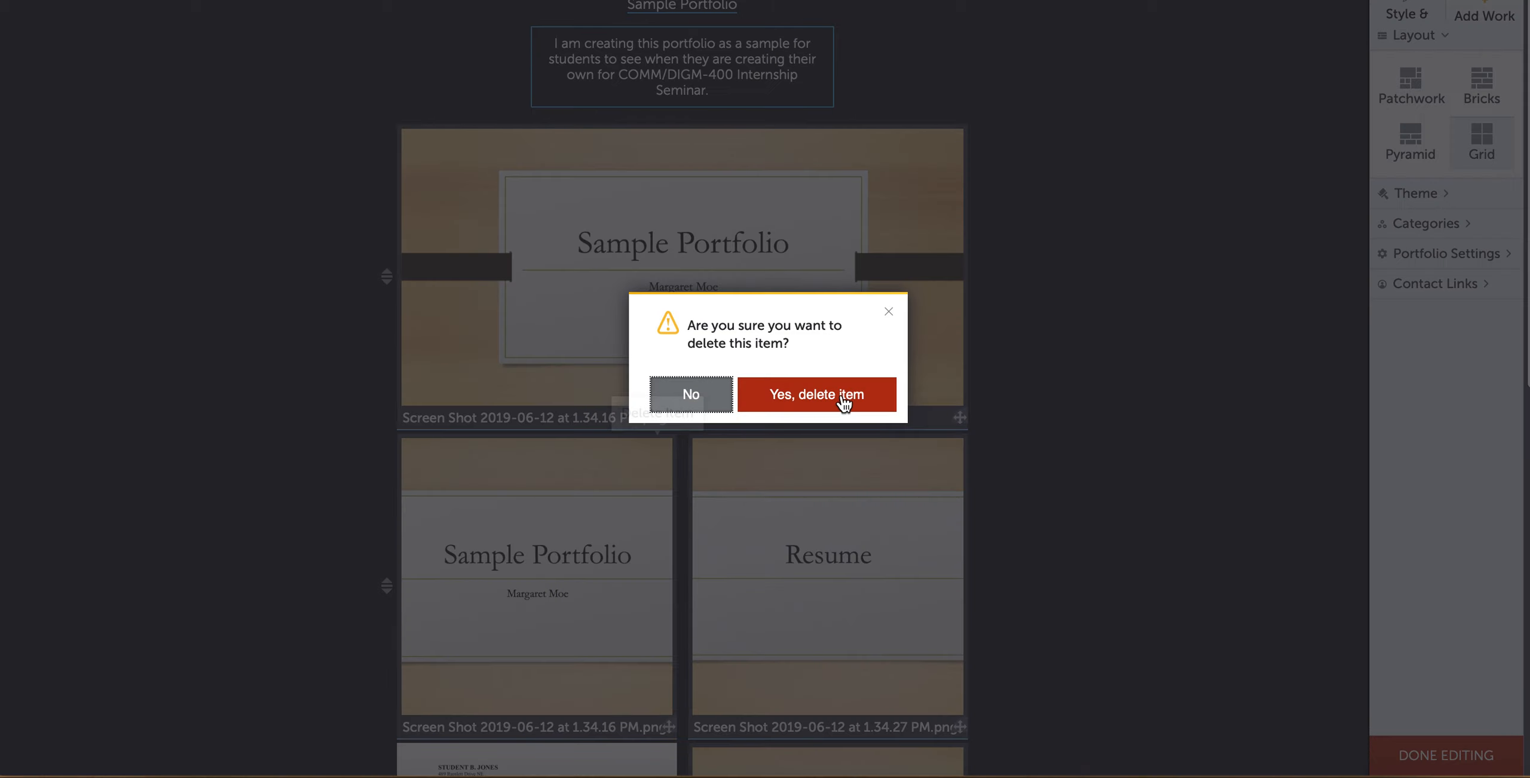
pyautogui.click(681, 395)
pyautogui.moveTo(505, 512); pyautogui.dragTo(575, 686)
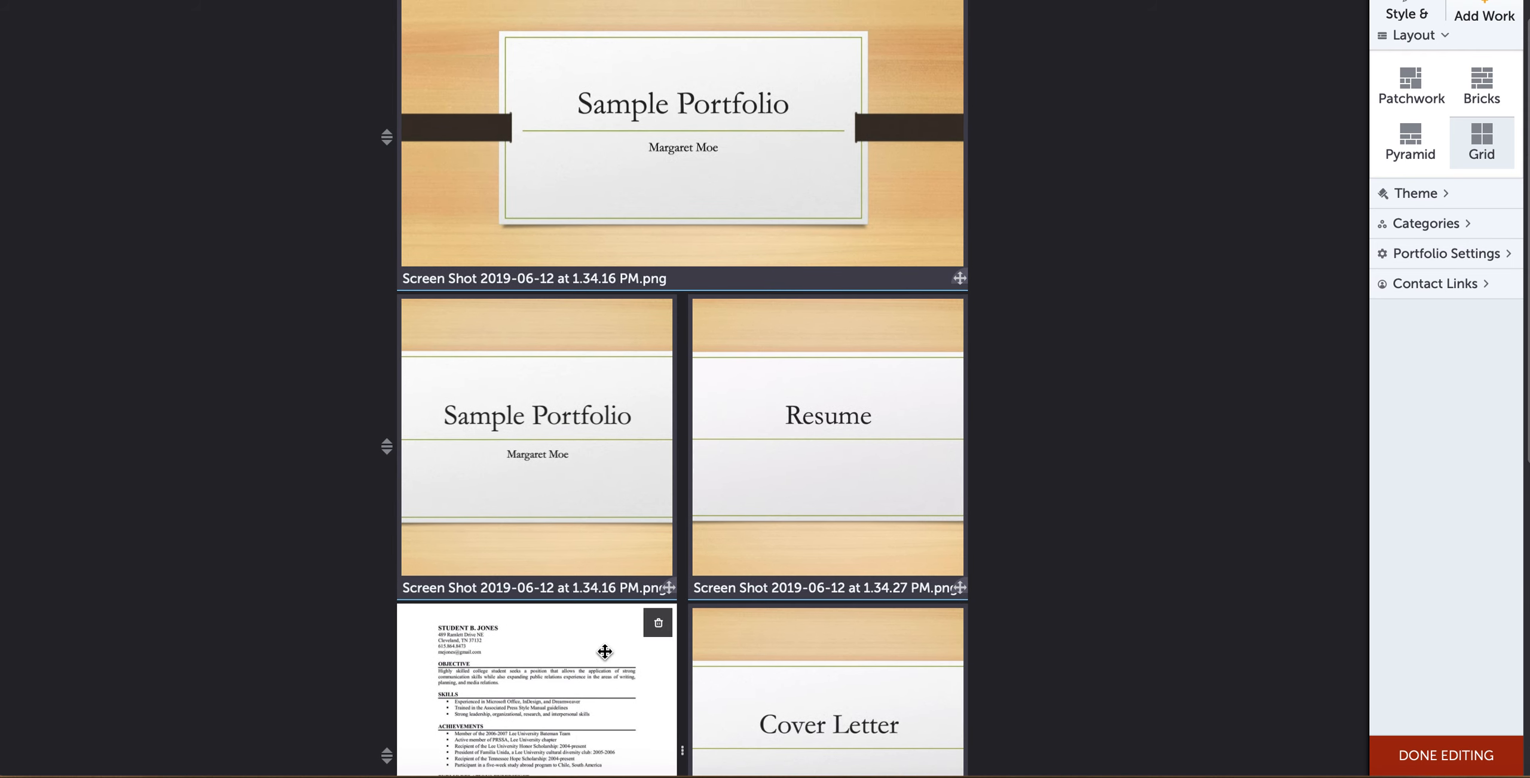
pyautogui.click(514, 418)
pyautogui.click(387, 444)
# Delete the smaller duplicate Sample Portfolio title slide beside the Resume title slide
pyautogui.click(532, 411)
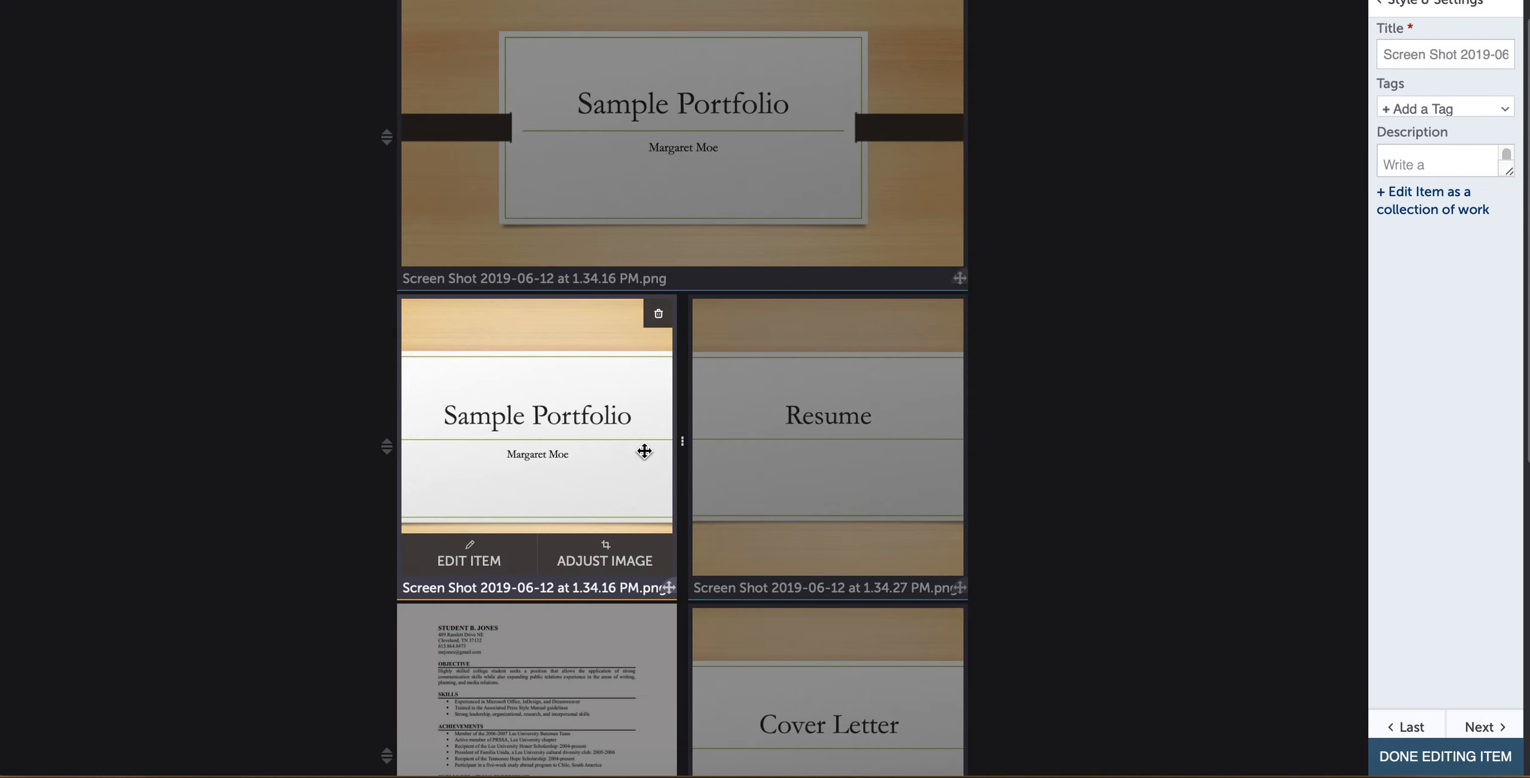
pyautogui.click(661, 318)
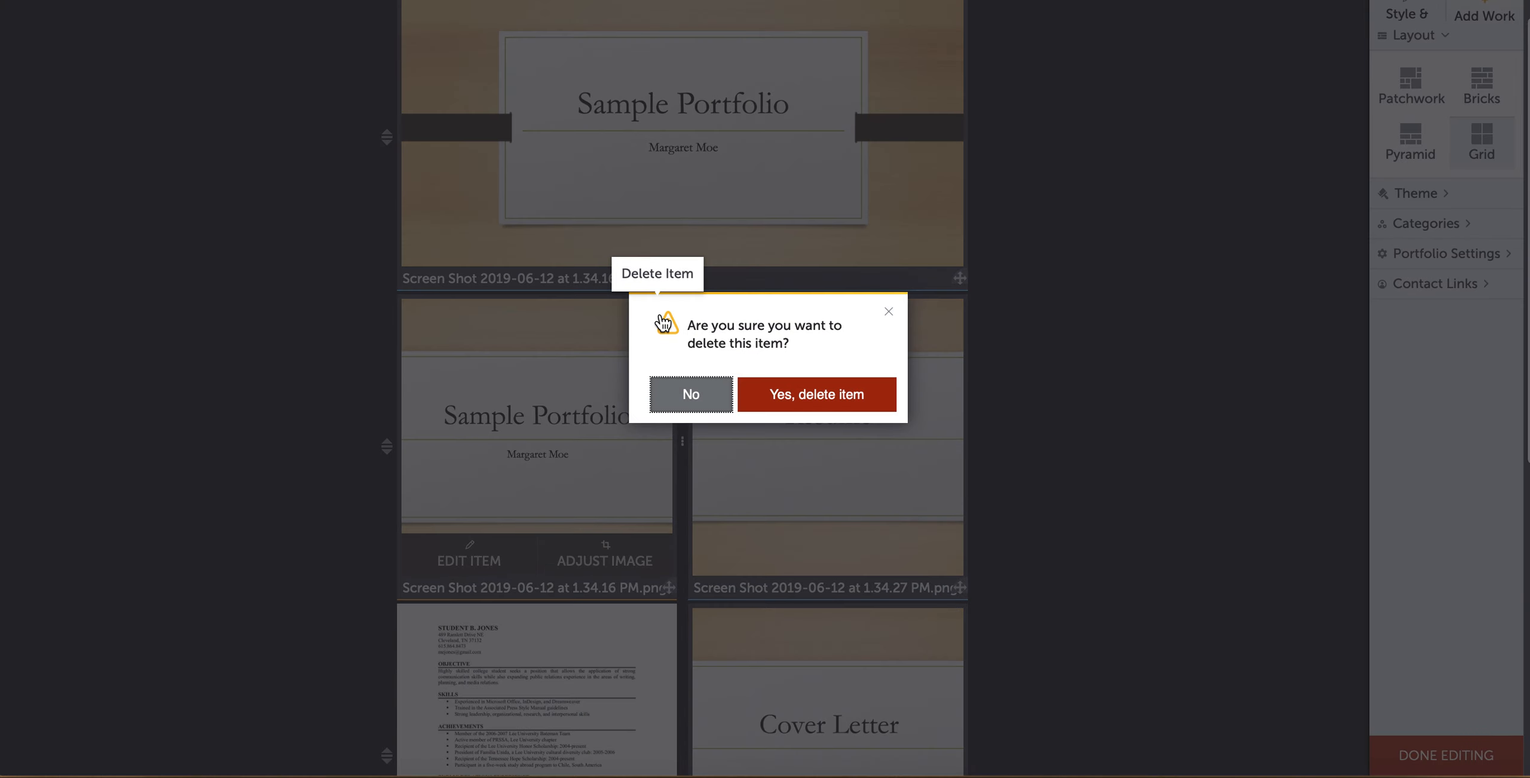
pyautogui.click(805, 394)
# Move sample resume.doc beside the Resume title slide and resize the two items to equal widths
pyautogui.scroll(-5, 805, 404)
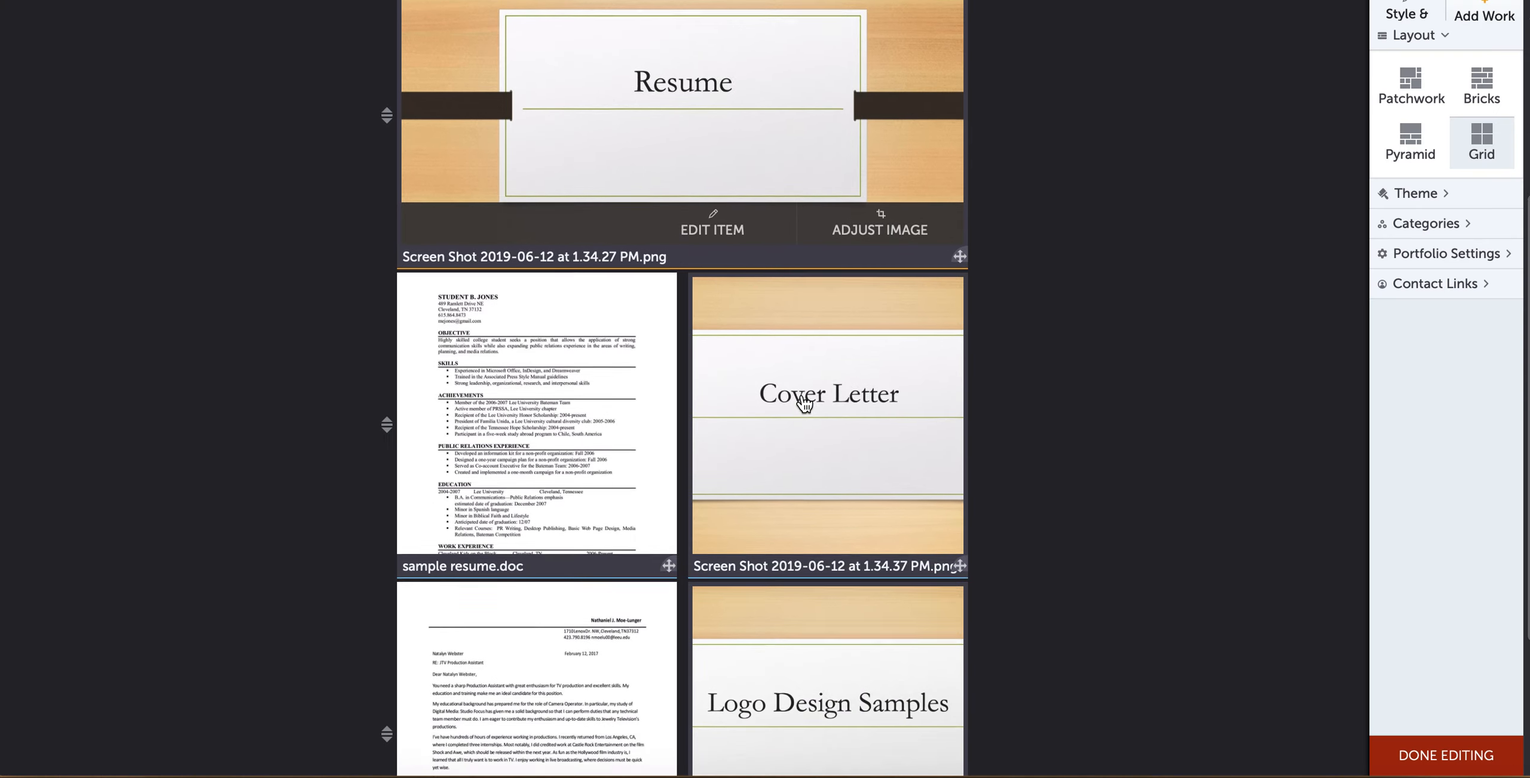
pyautogui.scroll(4, 805, 401)
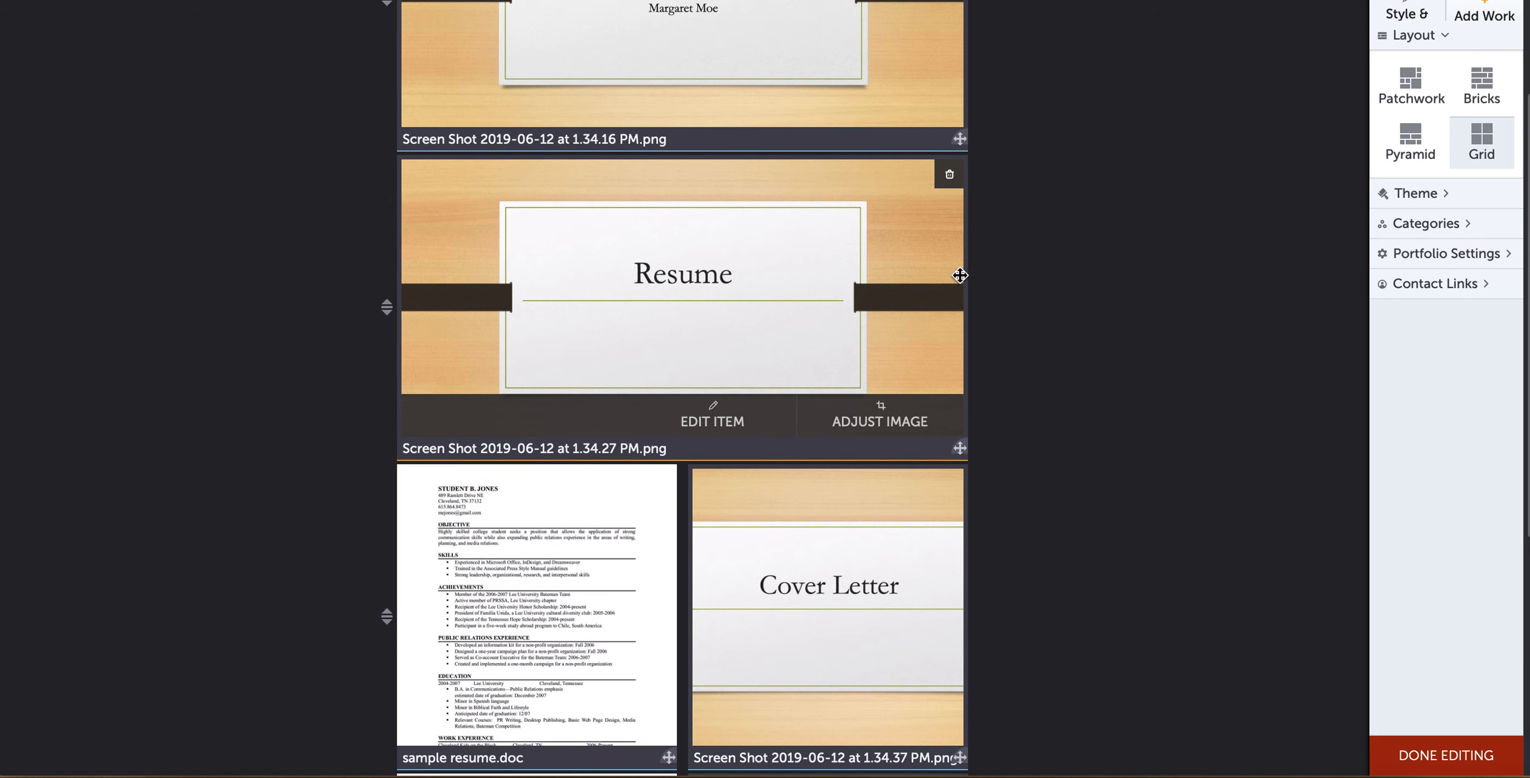
pyautogui.click(962, 314)
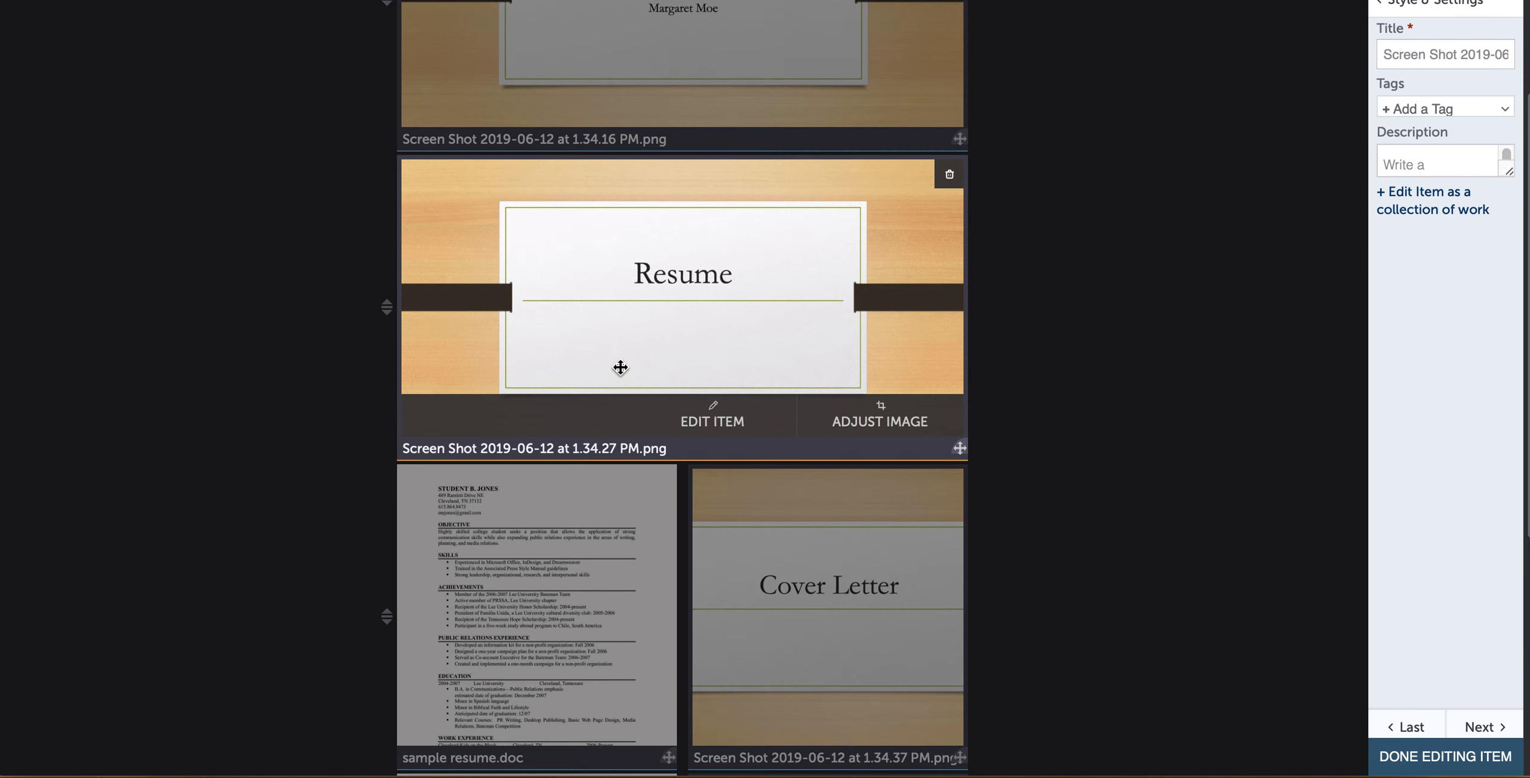
pyautogui.scroll(-1, 346, 411)
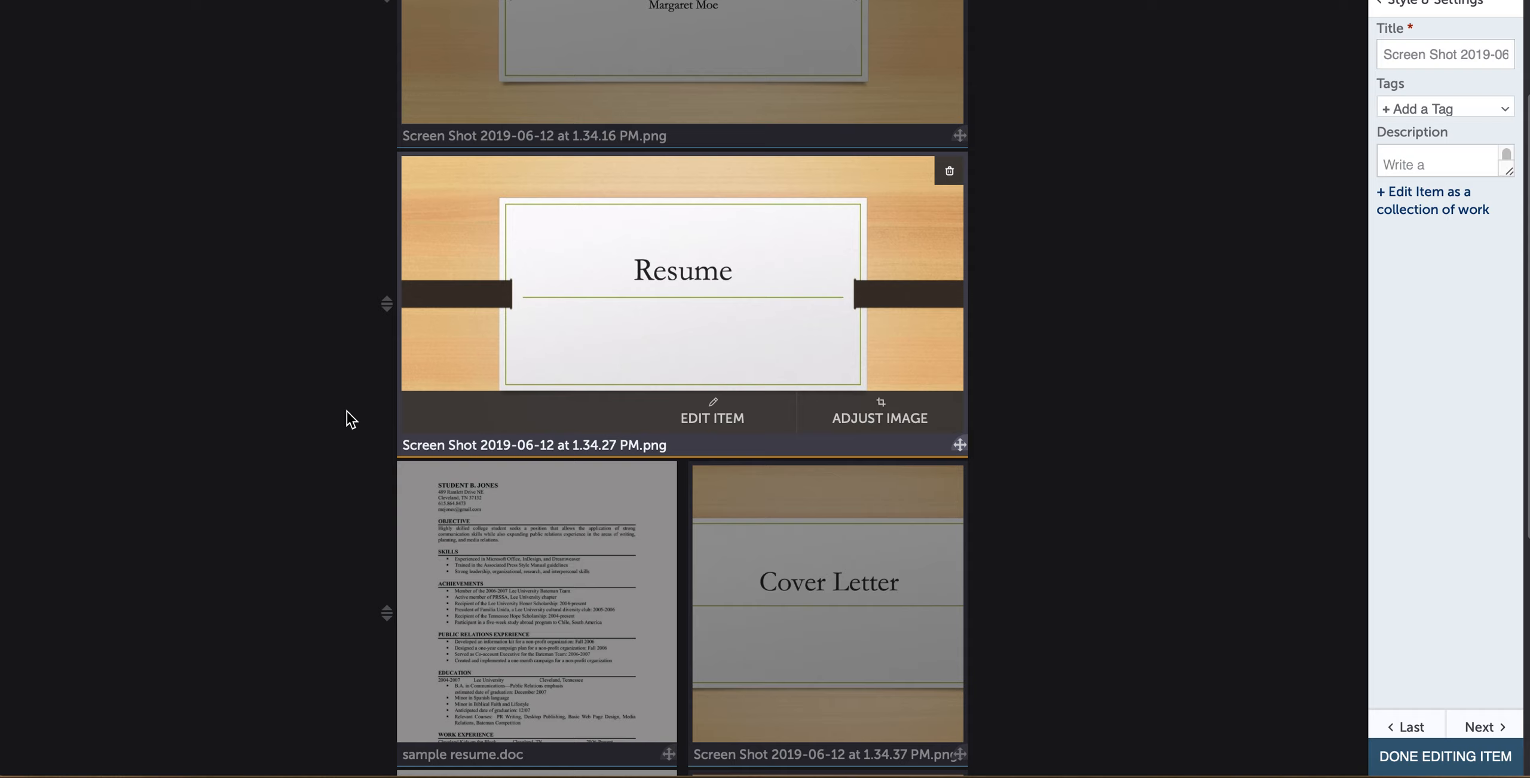
pyautogui.moveTo(554, 556); pyautogui.dragTo(860, 283)
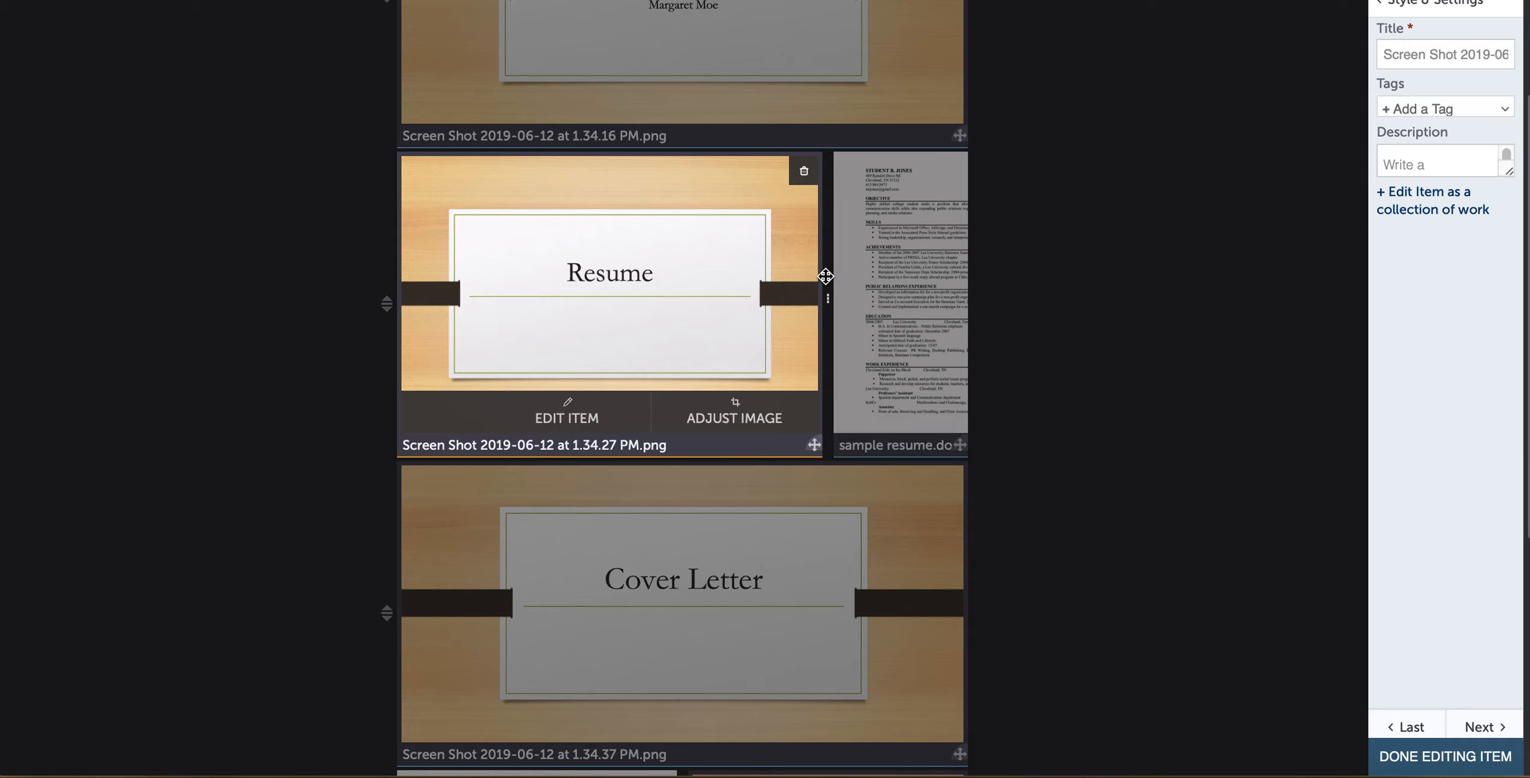
pyautogui.moveTo(820, 277); pyautogui.dragTo(719, 270)
pyautogui.moveTo(792, 294); pyautogui.dragTo(694, 293)
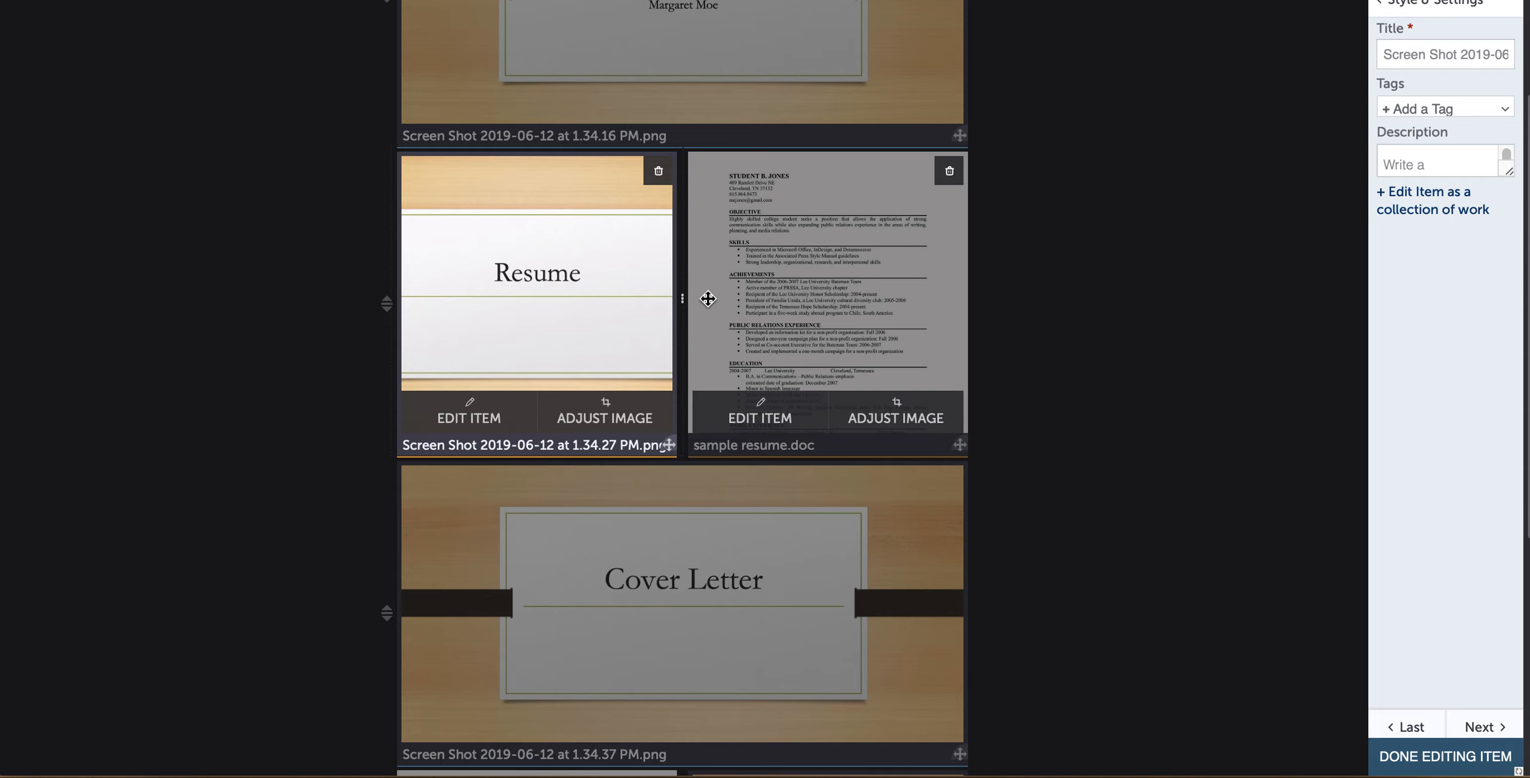
# Move the JTV cover letter PDF beside the Cover Letter title slide and resize the two items to equal widths
pyautogui.scroll(-4, 734, 478)
pyautogui.moveTo(522, 750); pyautogui.dragTo(894, 372)
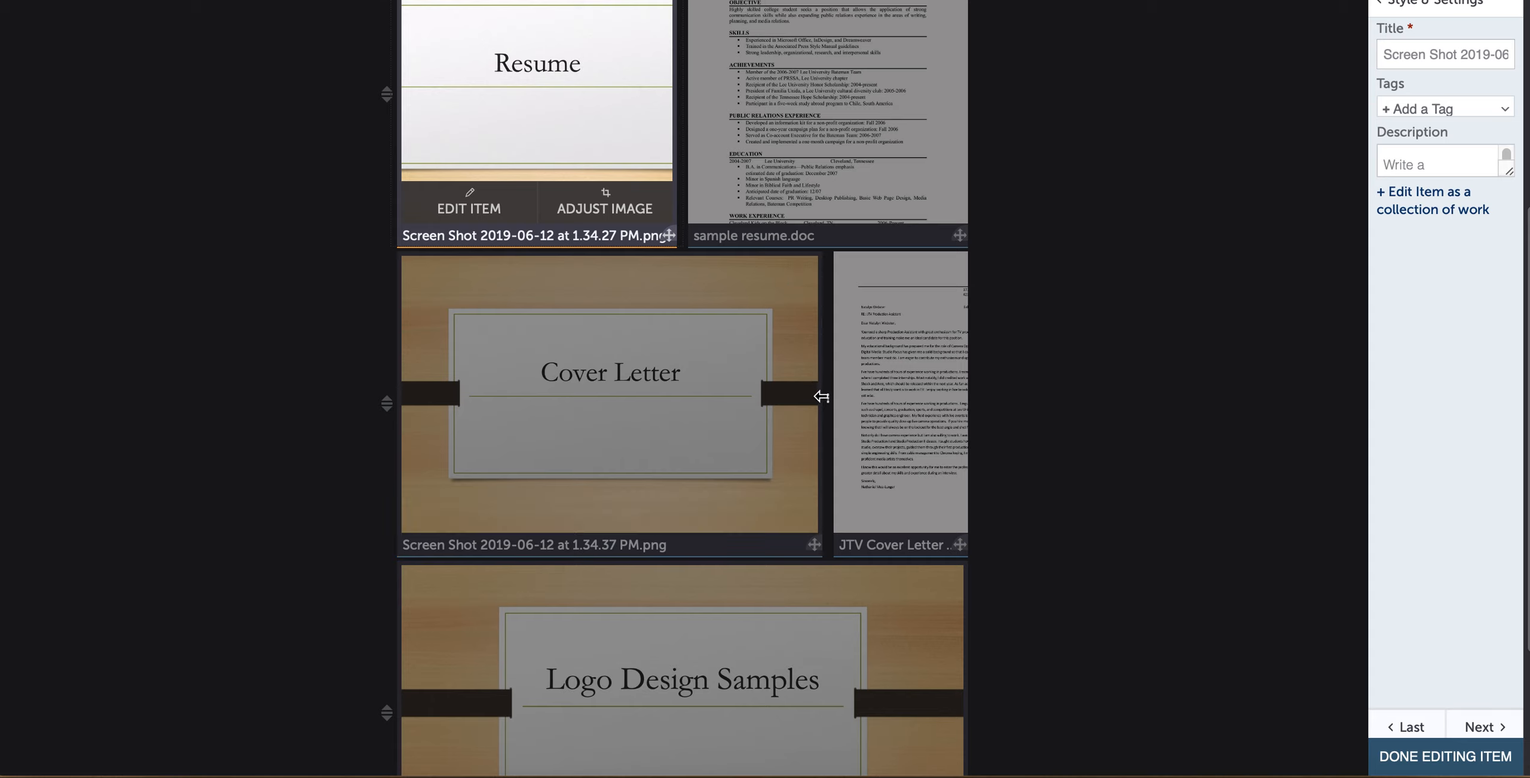
pyautogui.moveTo(797, 399); pyautogui.dragTo(690, 396)
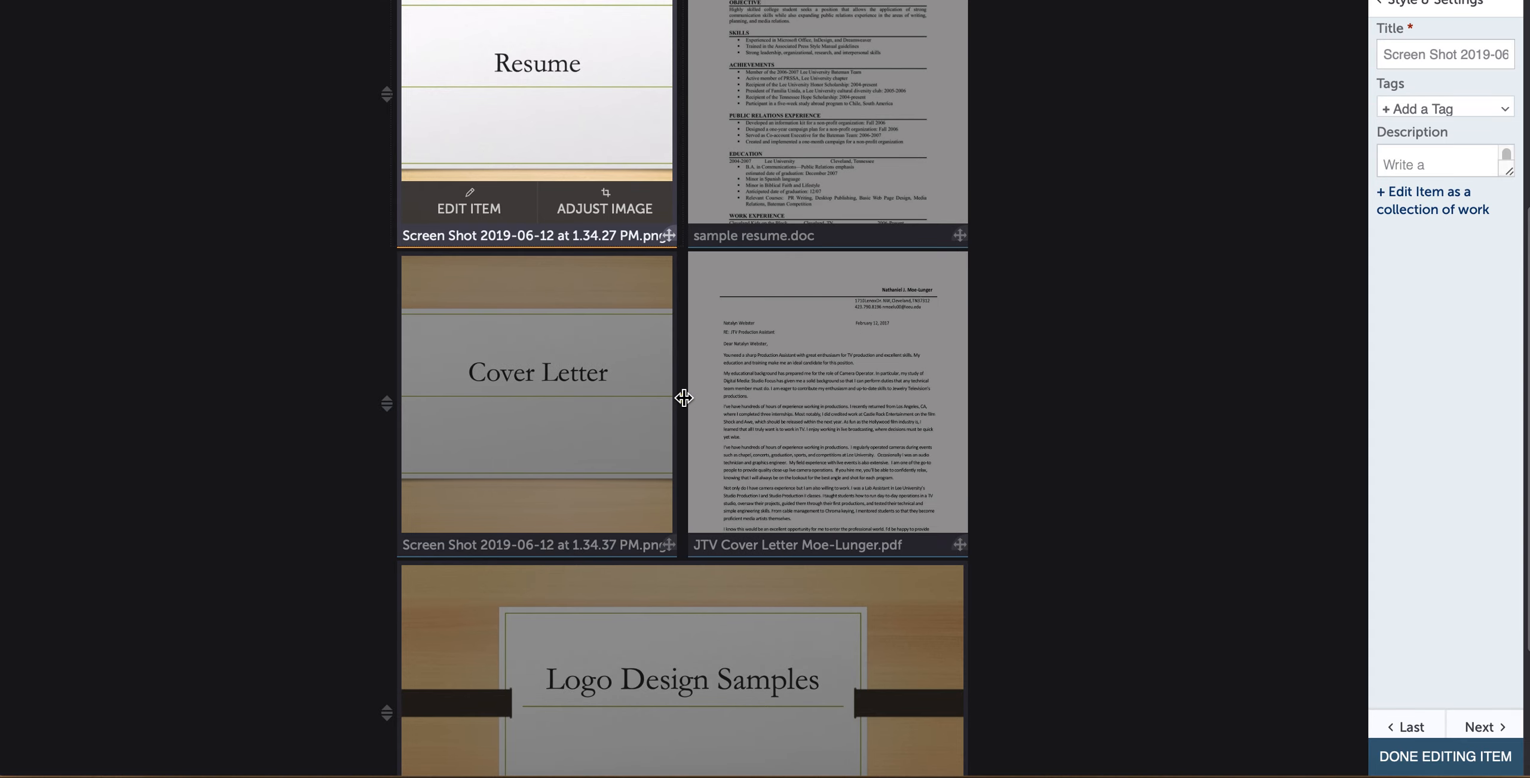
pyautogui.scroll(-3, 712, 533)
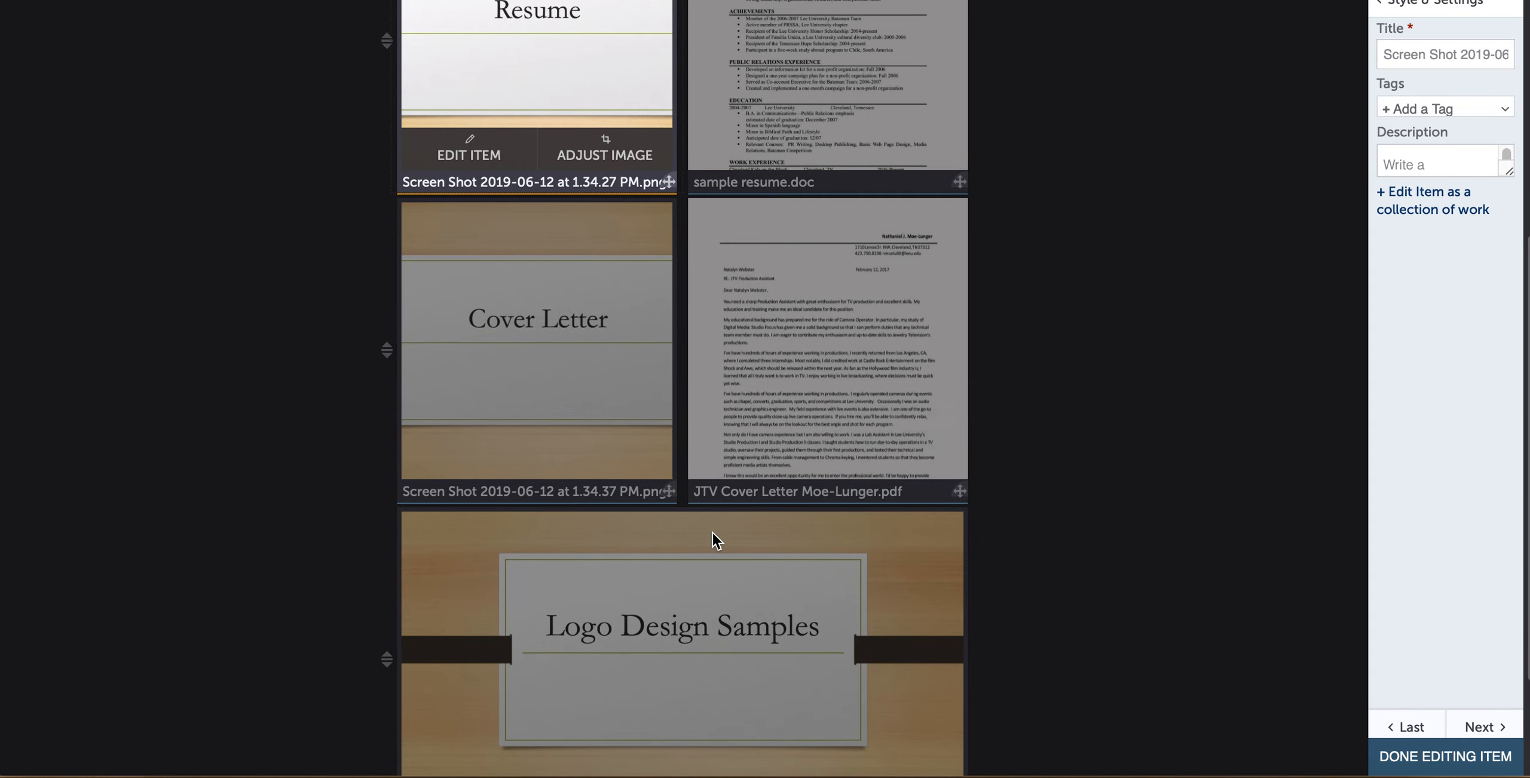
pyautogui.click(1212, 204)
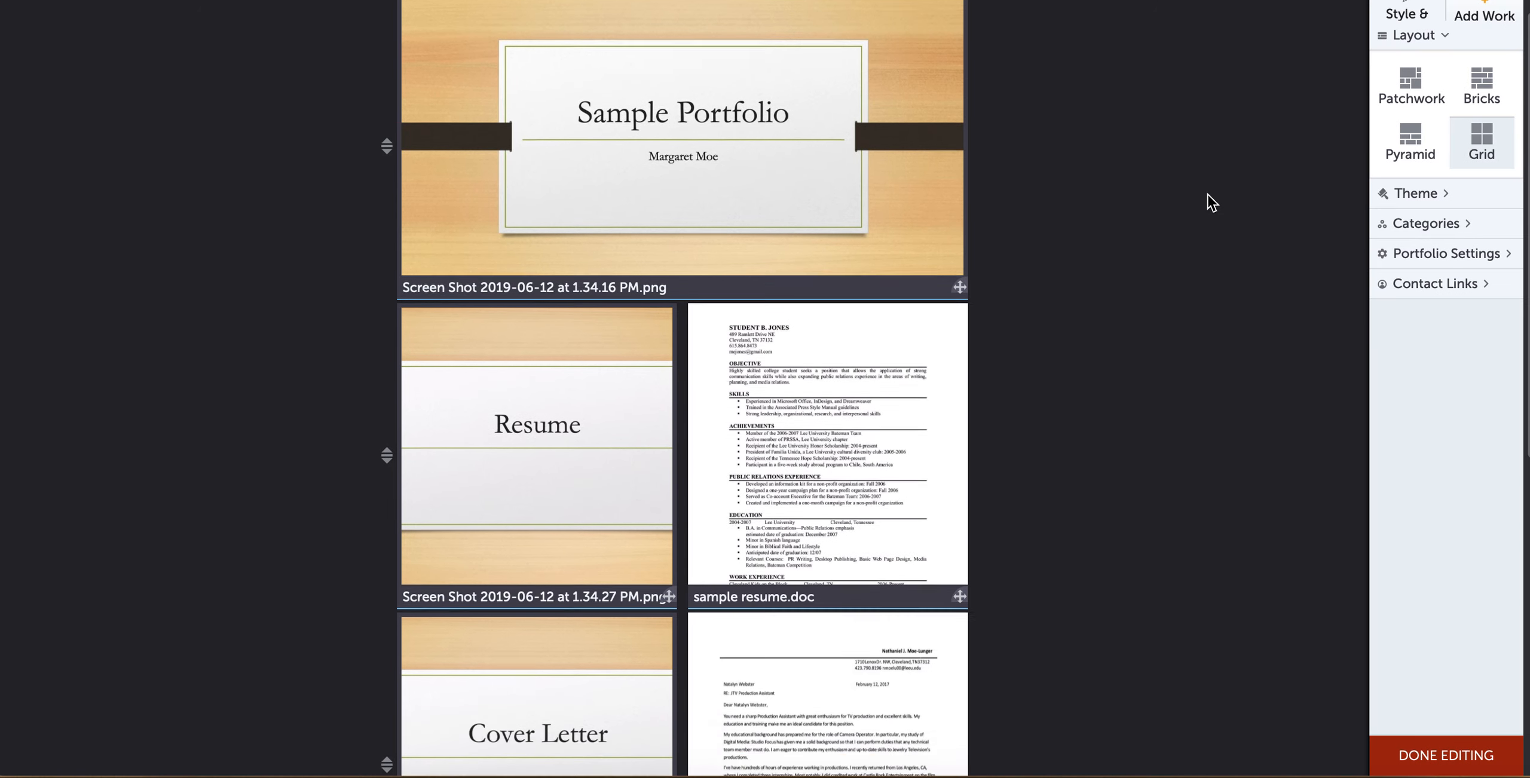
# Review the order and pairing of all portfolio items, from the Sample Portfolio title slide down to Logo Design Samples
pyautogui.scroll(-4, 849, 281)
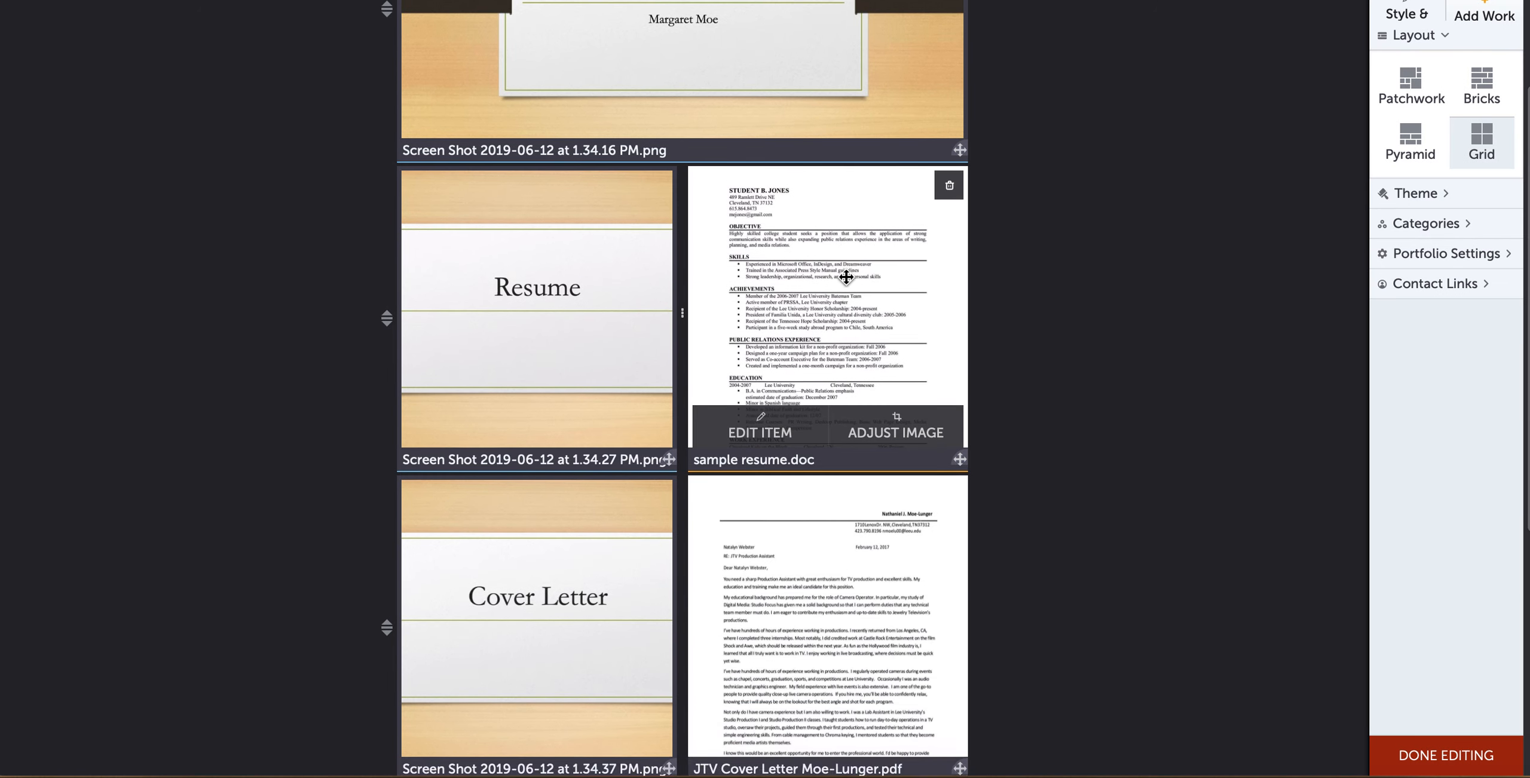
pyautogui.scroll(-1, 520, 475)
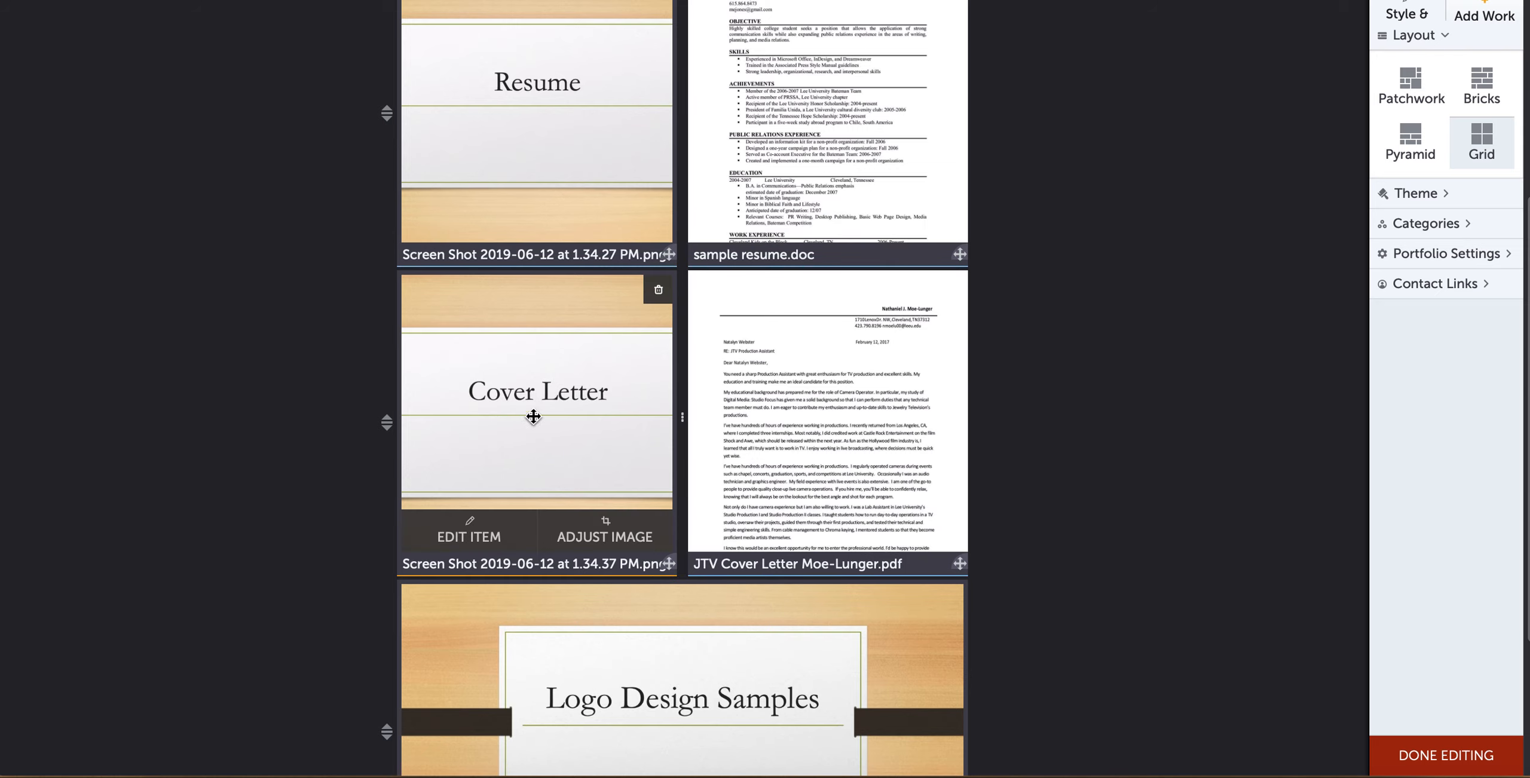
pyautogui.scroll(-5, 819, 353)
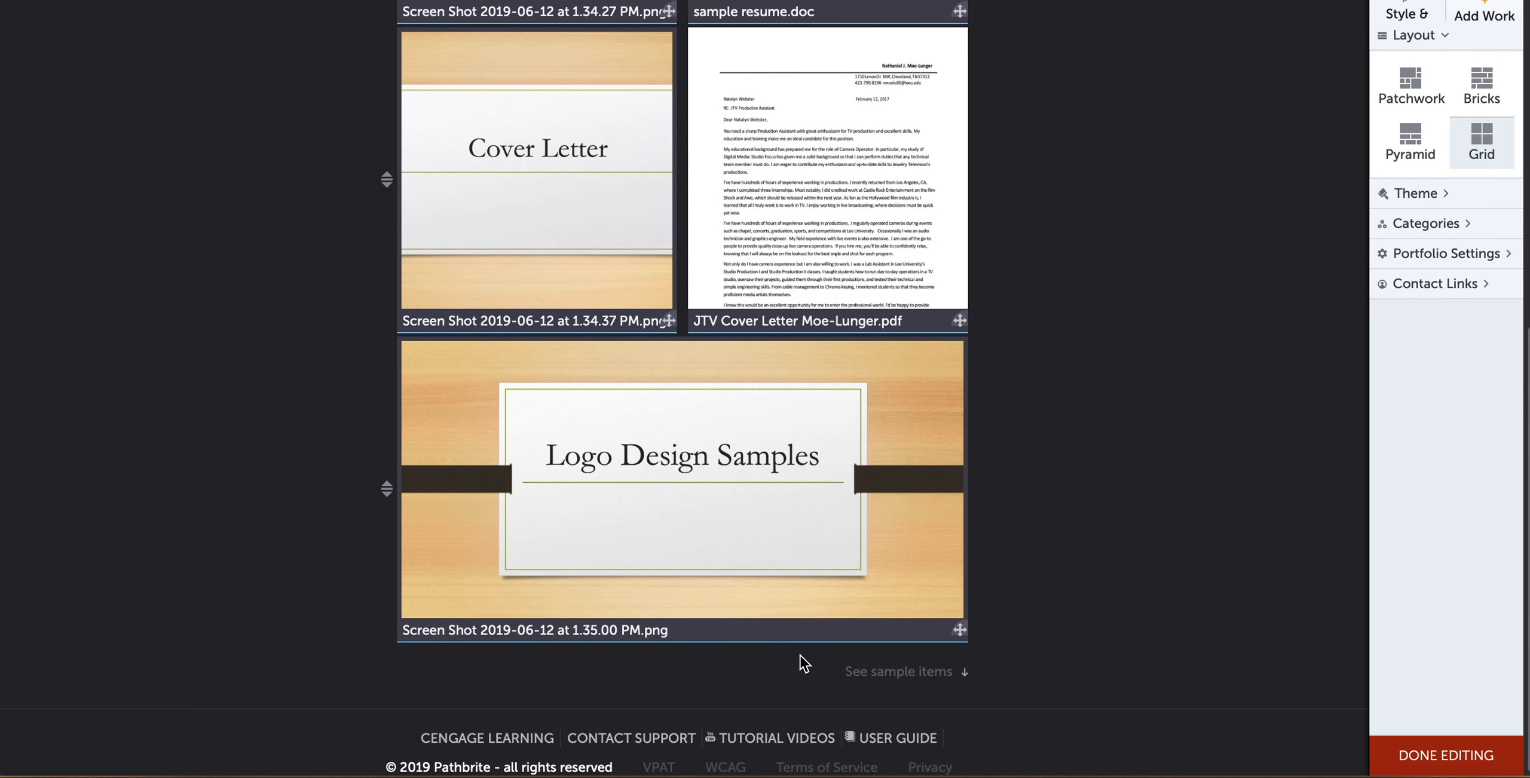
pyautogui.scroll(-1, 614, 682)
pyautogui.scroll(1, 614, 681)
pyautogui.scroll(10, 1011, 256)
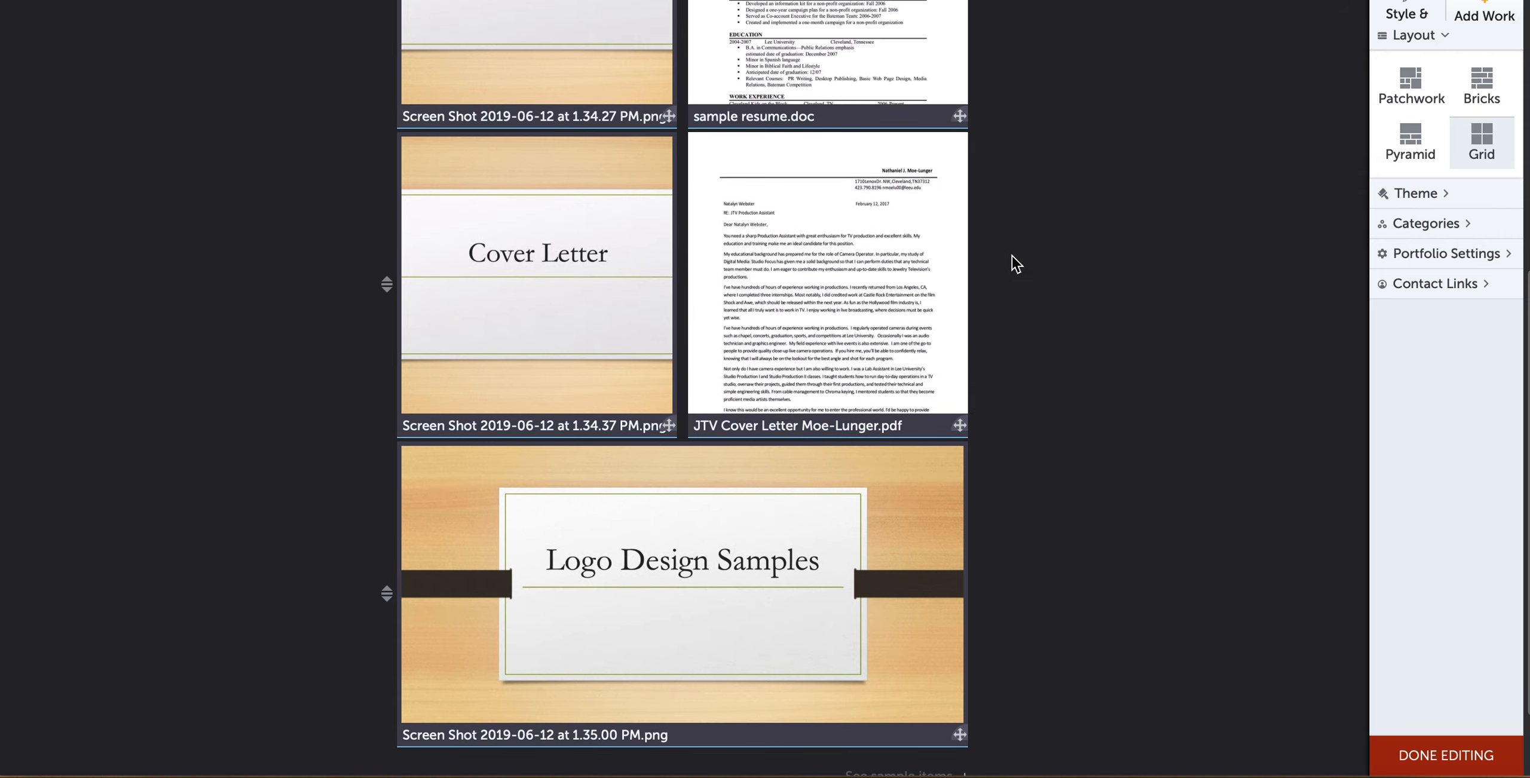
pyautogui.scroll(3, 1012, 256)
pyautogui.scroll(-2, 1012, 256)
# Change the title of the full-width opening slide to Sample Portfolio and finish editing the item
pyautogui.moveTo(565, 152)
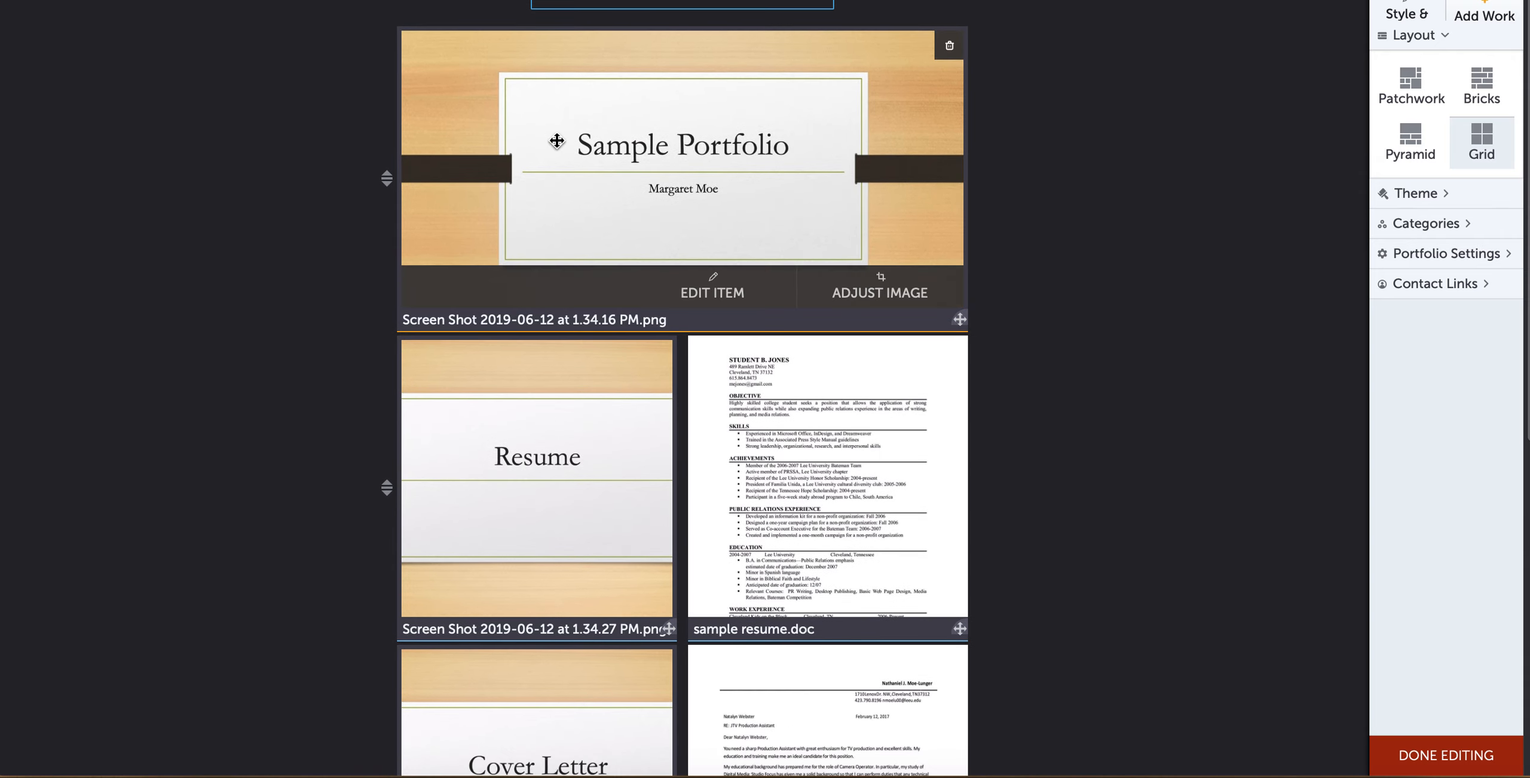
pyautogui.click(717, 173)
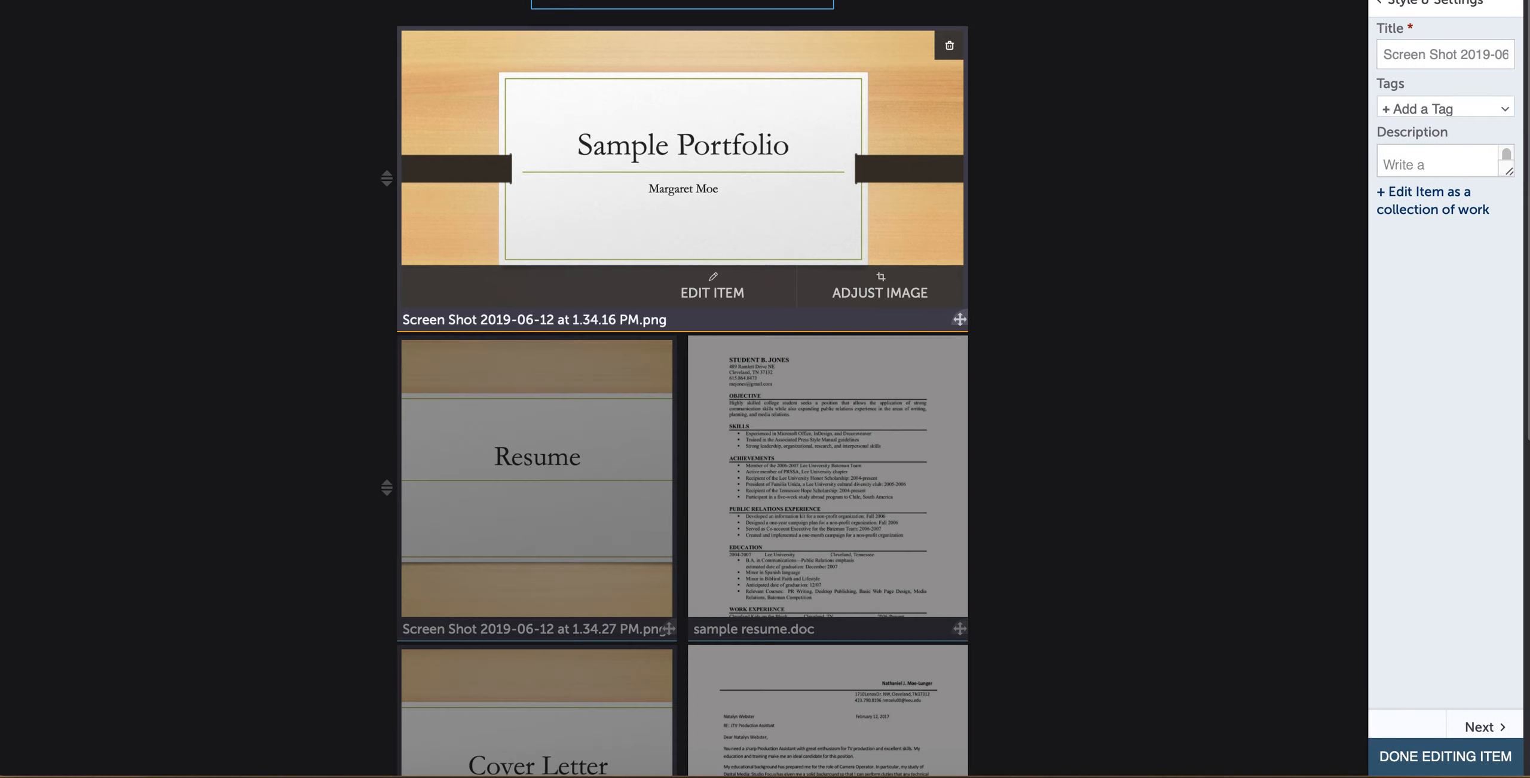
pyautogui.moveTo(1384, 53); pyautogui.dragTo(1525, 55)
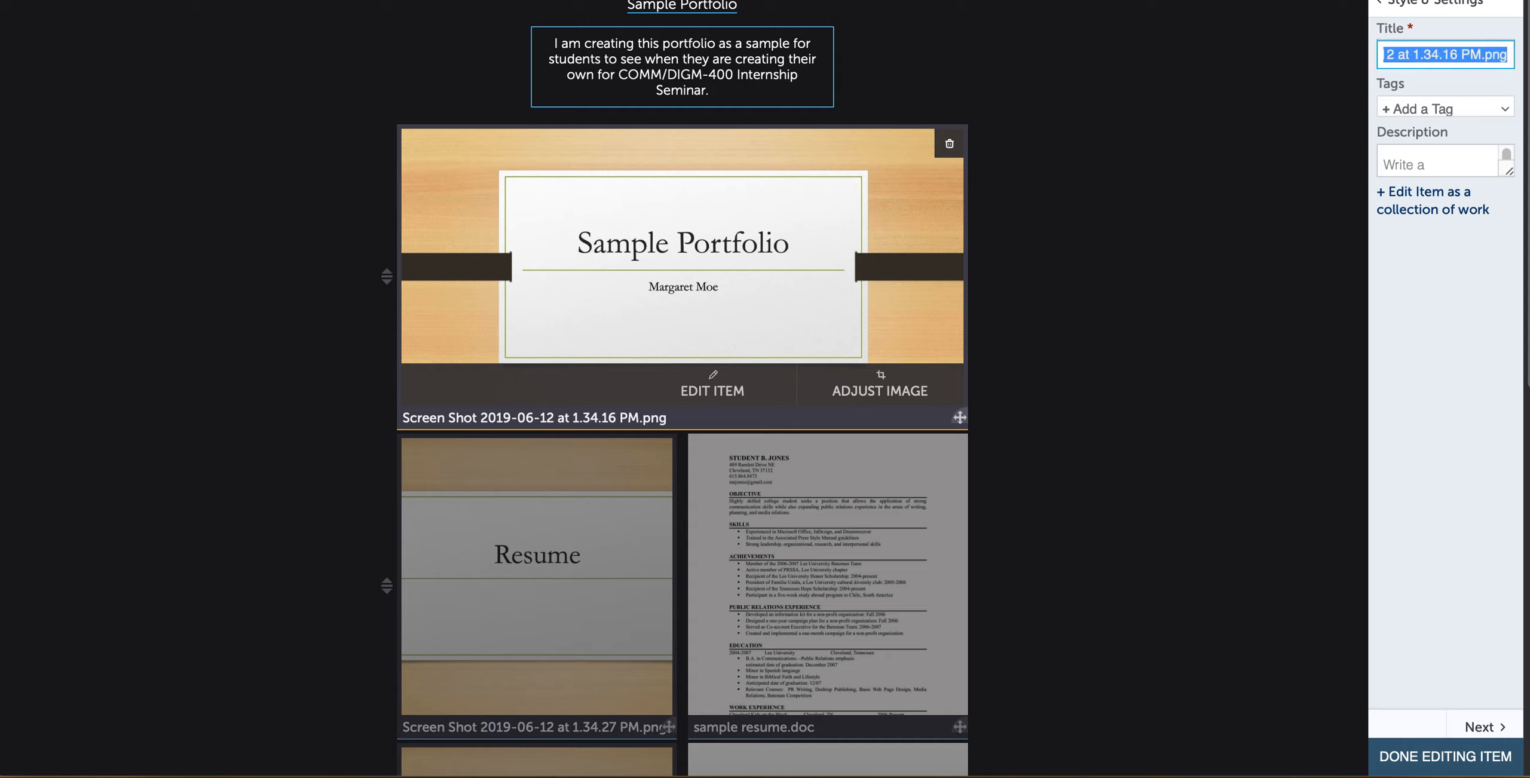
pyautogui.write('Sample Portfolio')
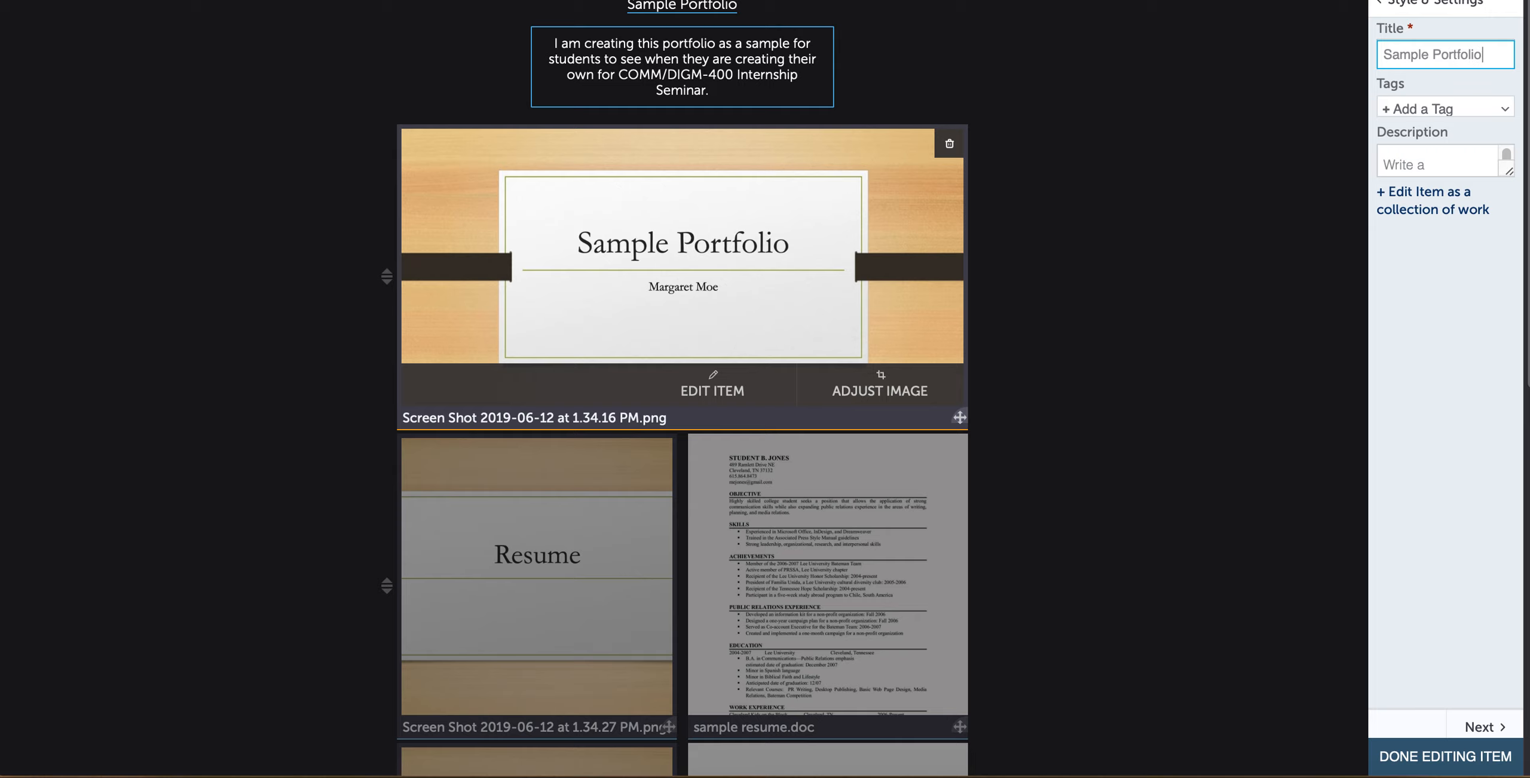
pyautogui.click(1445, 757)
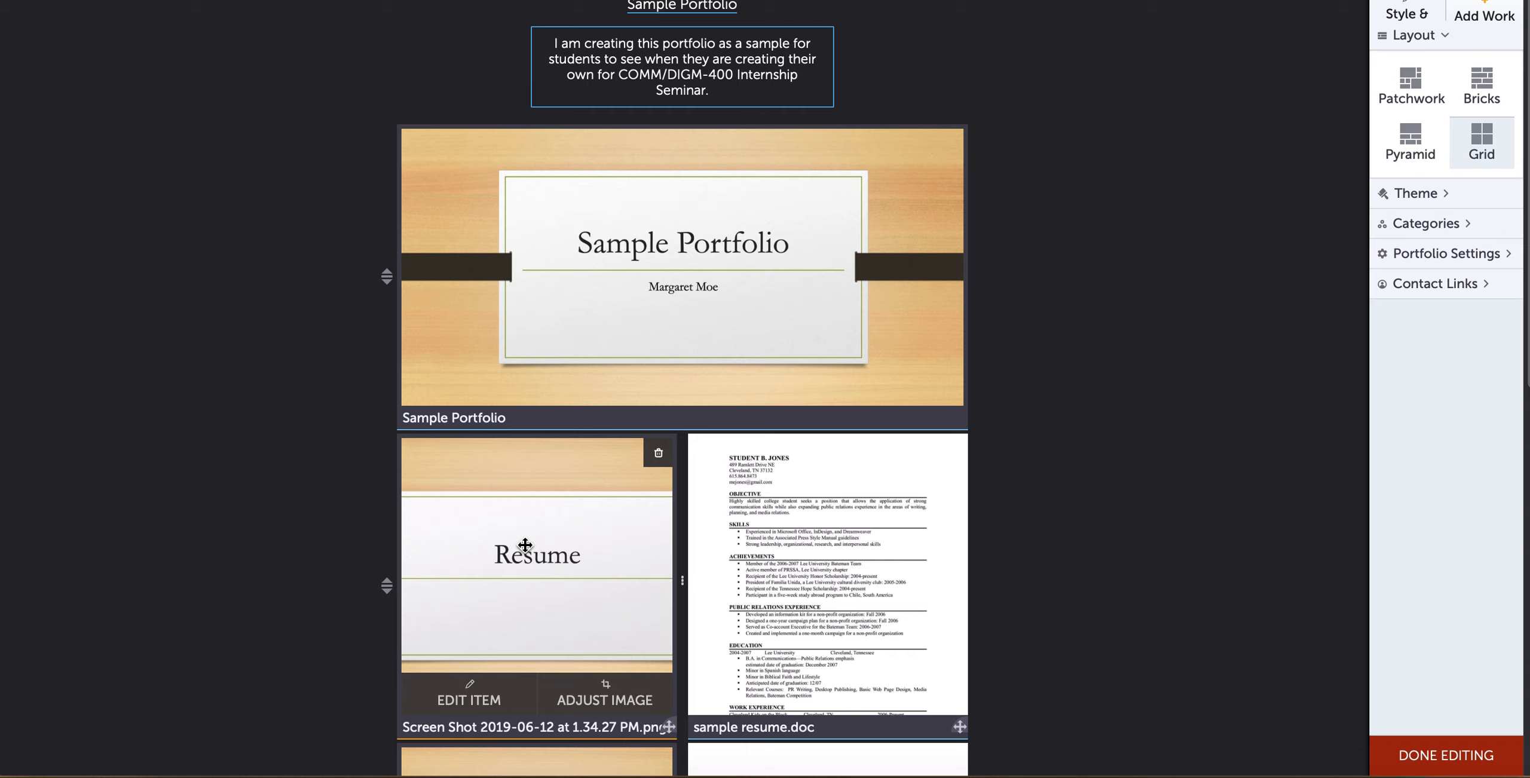
# Change the title of the Resume title slide to Resume and finish editing the item
pyautogui.click(490, 545)
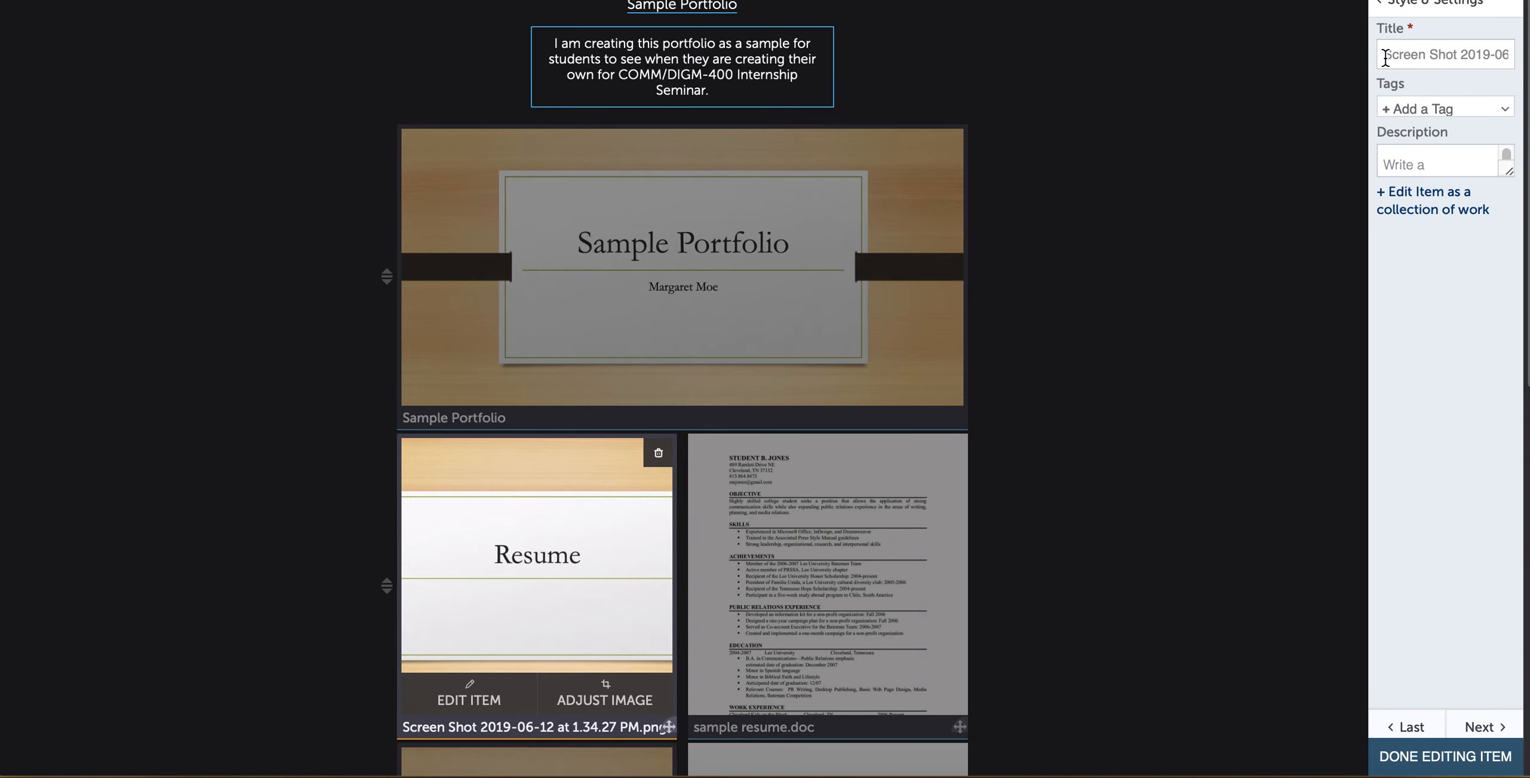
pyautogui.moveTo(1384, 55); pyautogui.dragTo(1512, 55)
pyautogui.press('BackSpace')
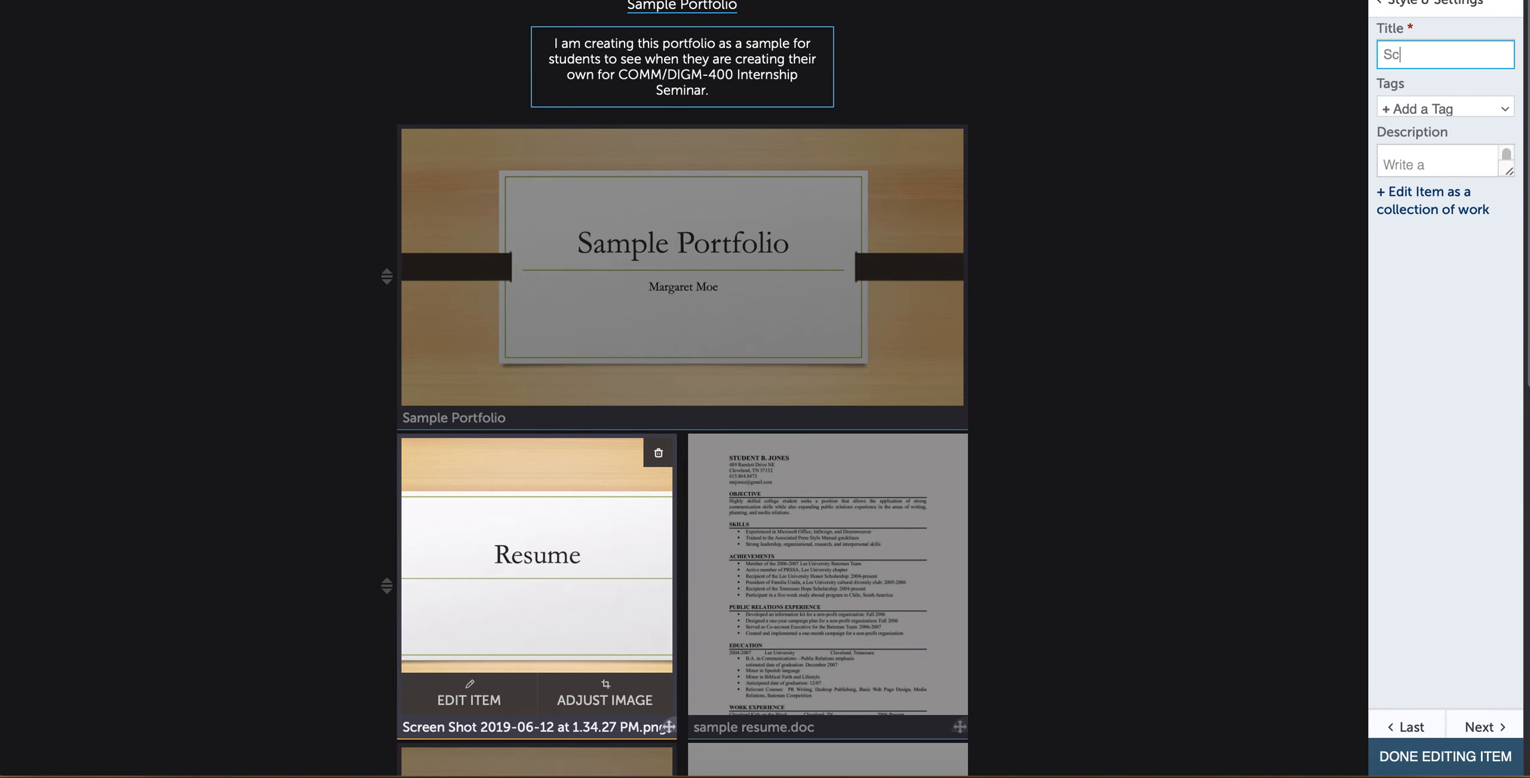
pyautogui.write('Resume')
pyautogui.click(1452, 756)
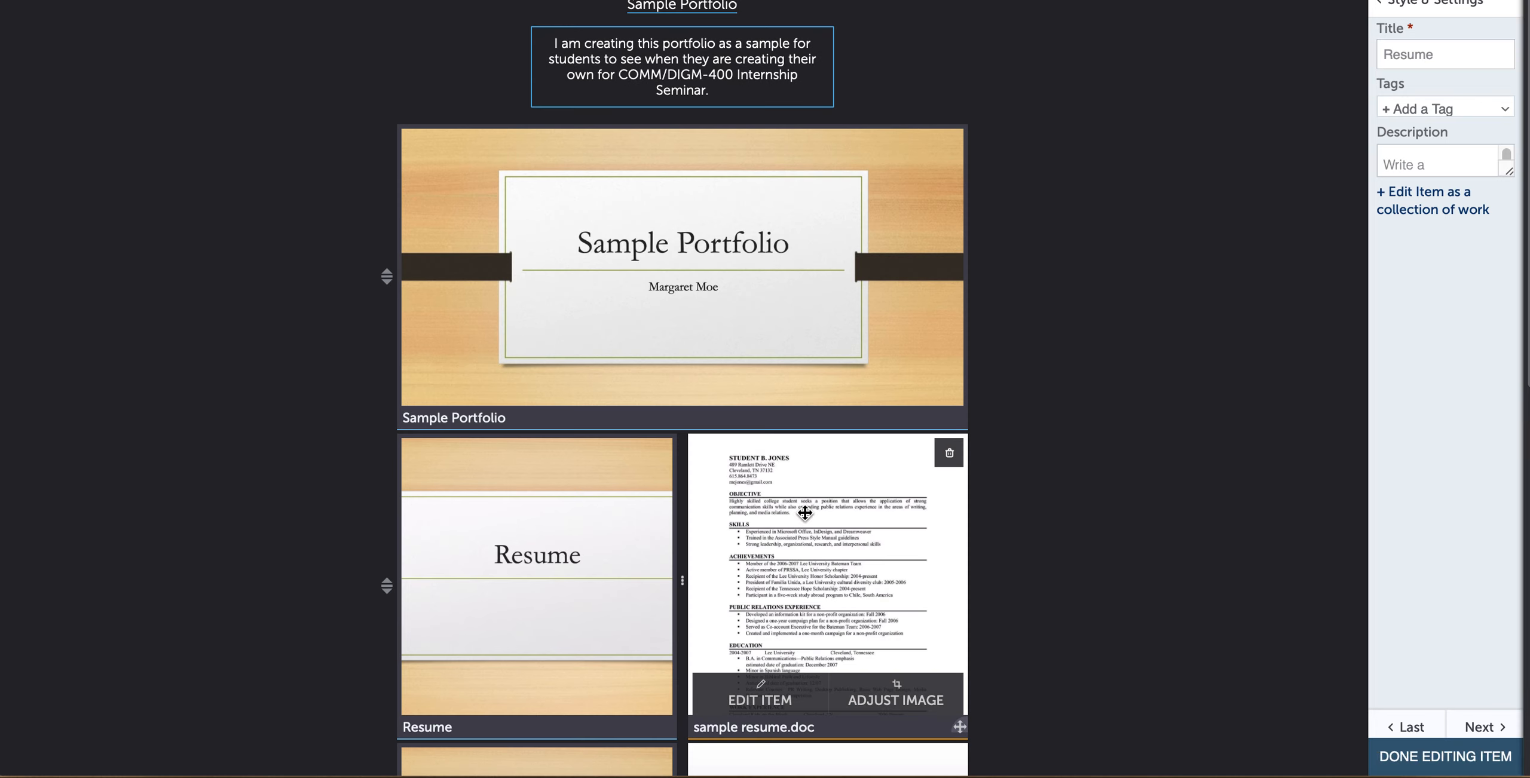